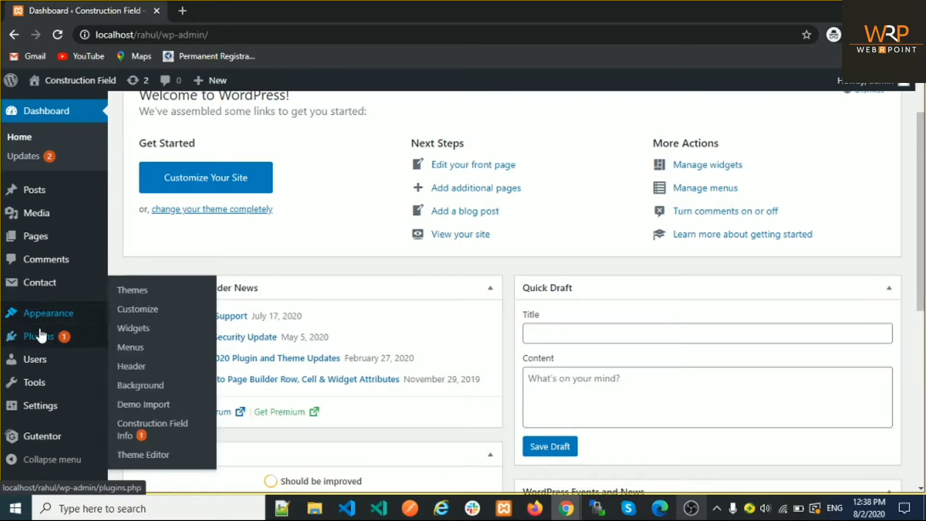
Step: Open the Add New User form from the Users menu
mouse_move(43, 413)
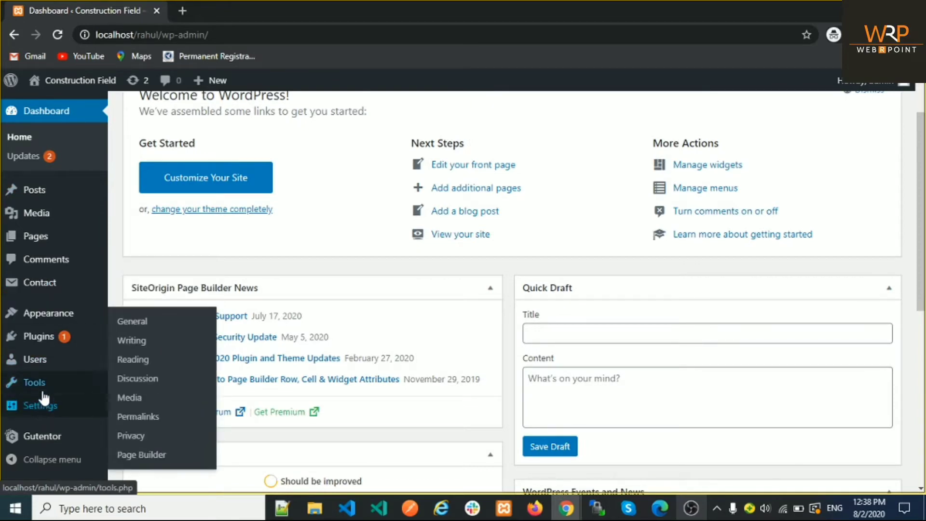
mouse_move(33, 370)
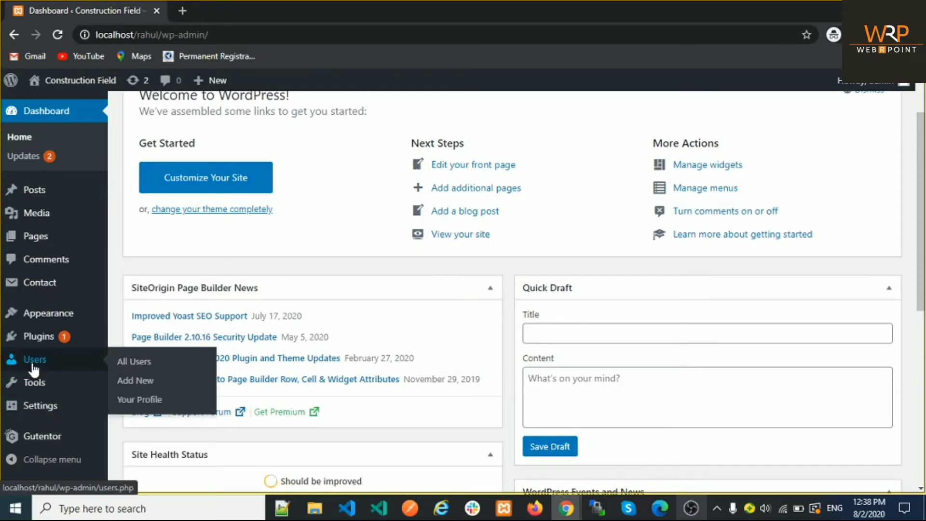
left_click(136, 386)
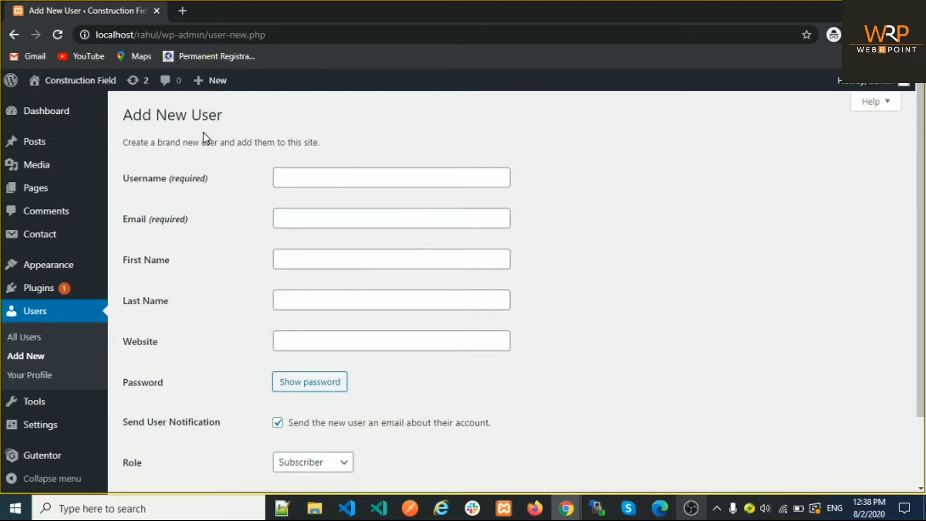
Step: Enter username 'user', a saved e-mail address, and first name 'user'
left_click(290, 178)
type("user")
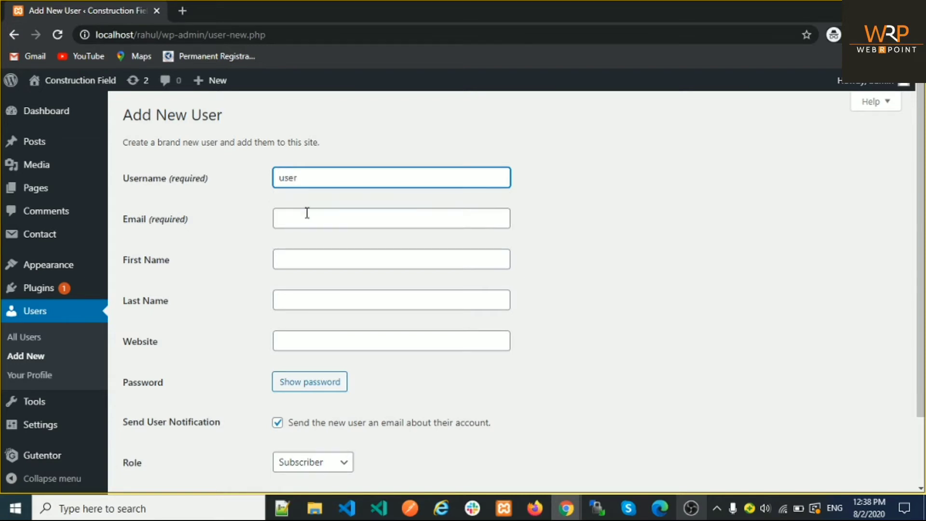
left_click(307, 215)
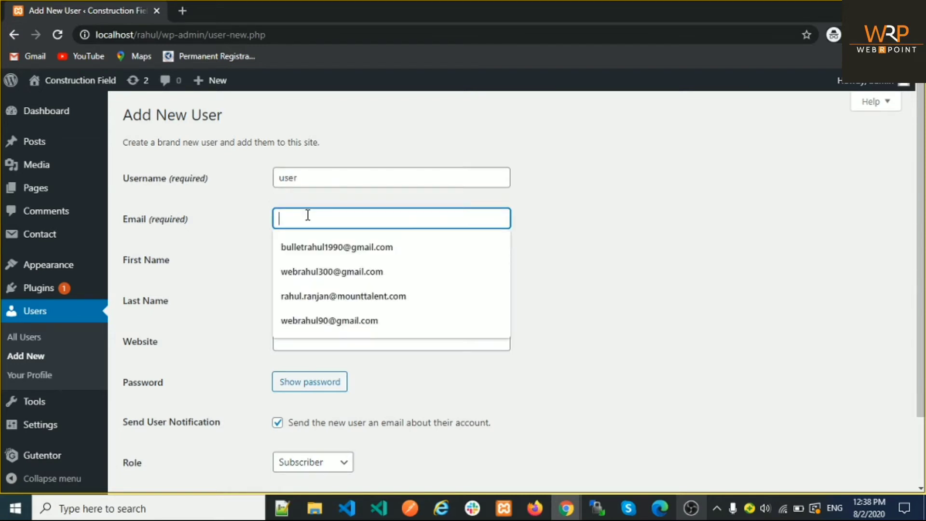
left_click(332, 272)
left_click(303, 258)
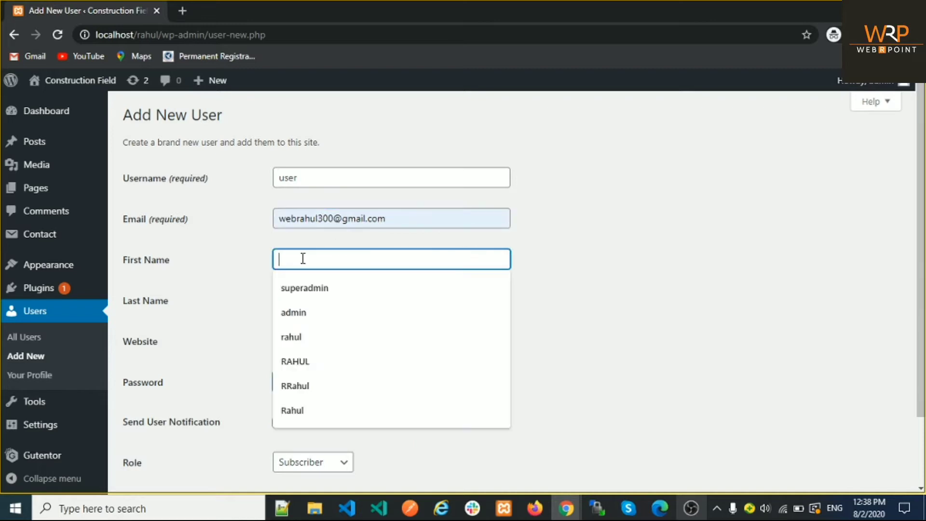
type("user")
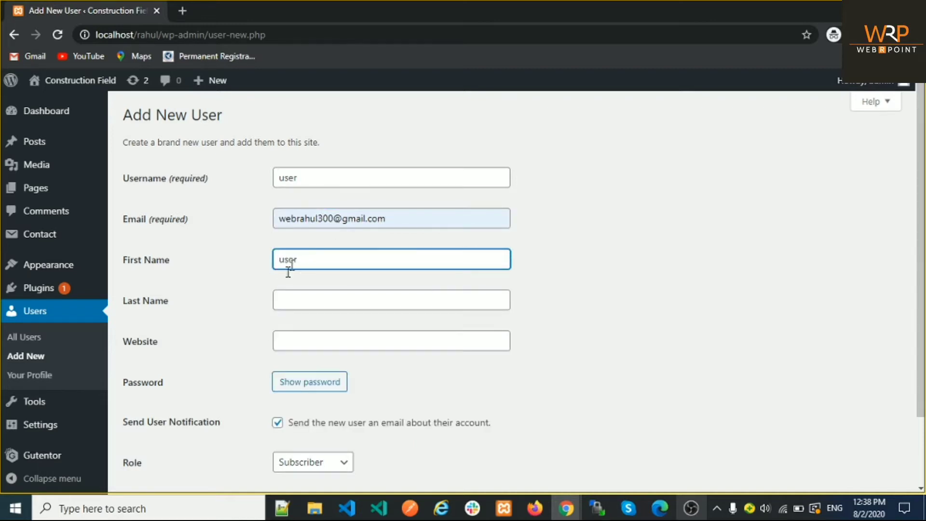
Step: Replace the generated password with a short weak one and confirm using it
scroll(207, 274, "down", 2)
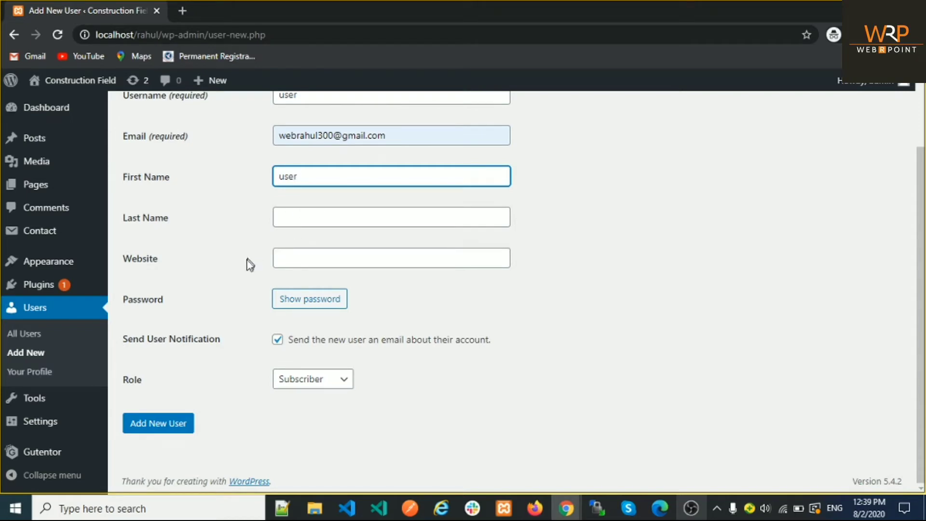
left_click(303, 301)
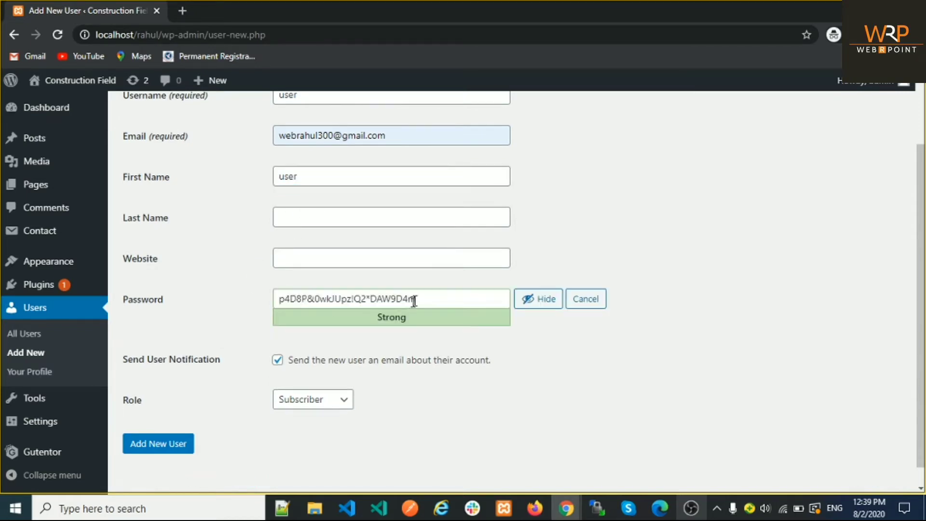
left_click_drag(425, 301, 270, 301)
key("BackSpace")
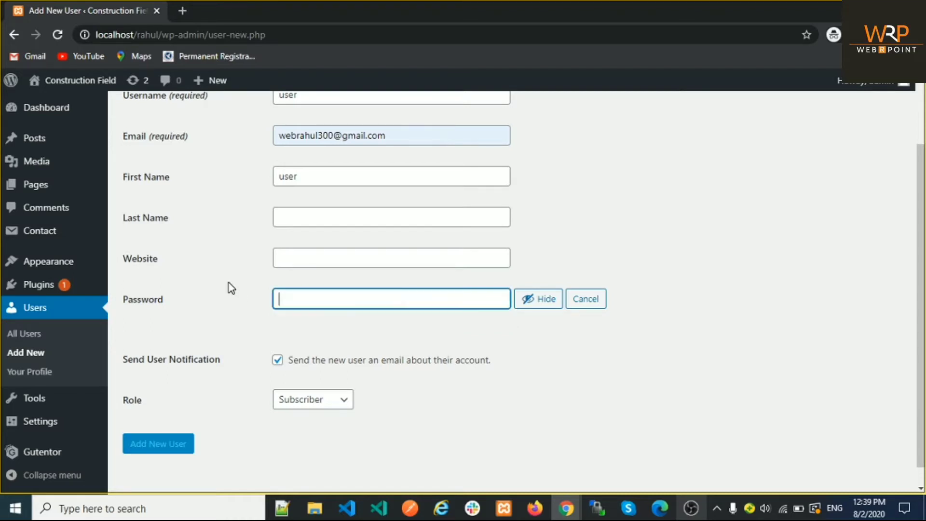
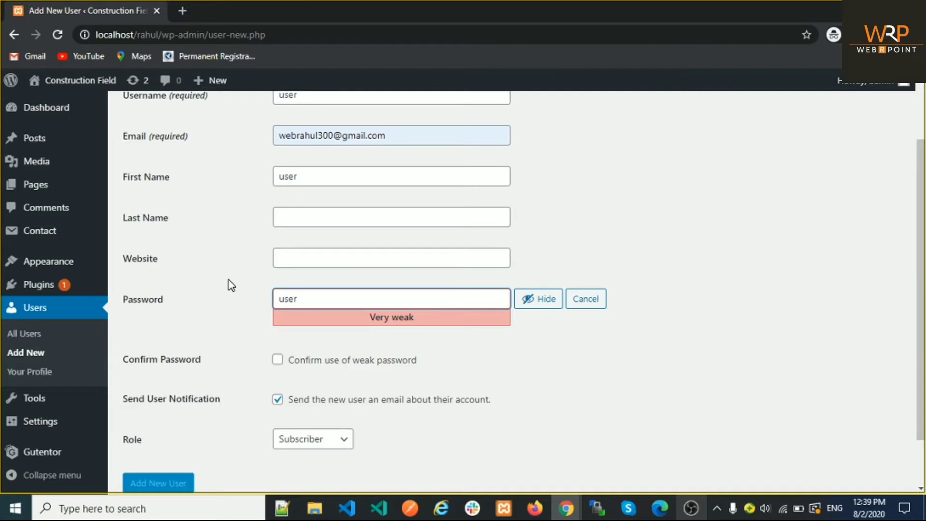
scroll(229, 285, "up", 2)
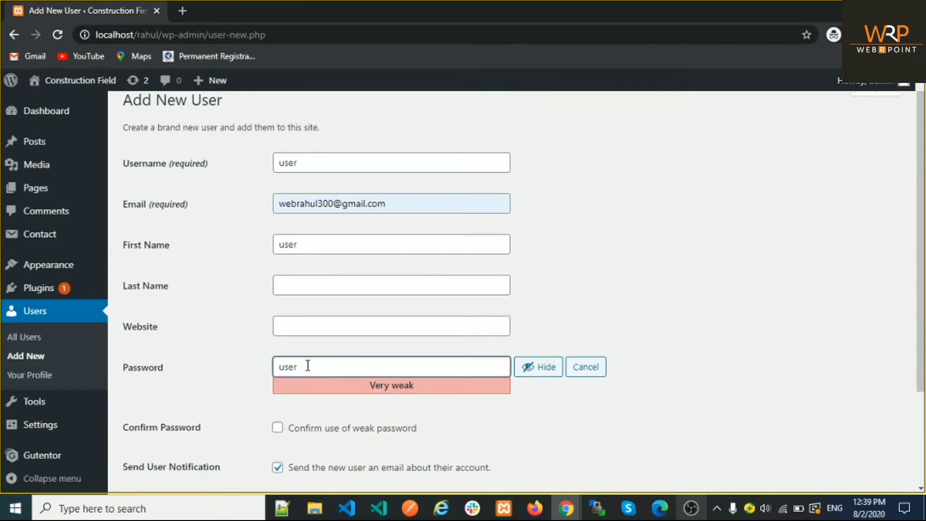
scroll(232, 318, "down", 2)
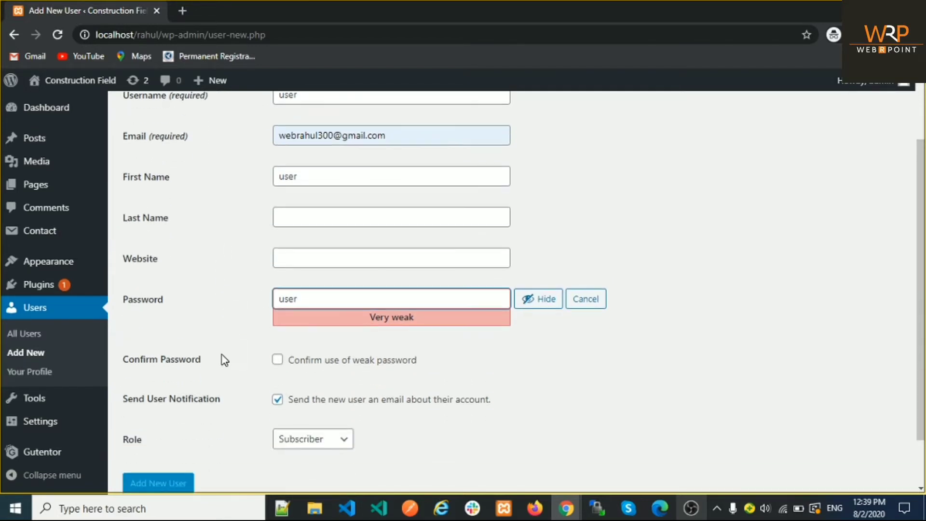
left_click(278, 360)
Step: Keep the Subscriber role and create the account 'user'
scroll(253, 355, "down", 2)
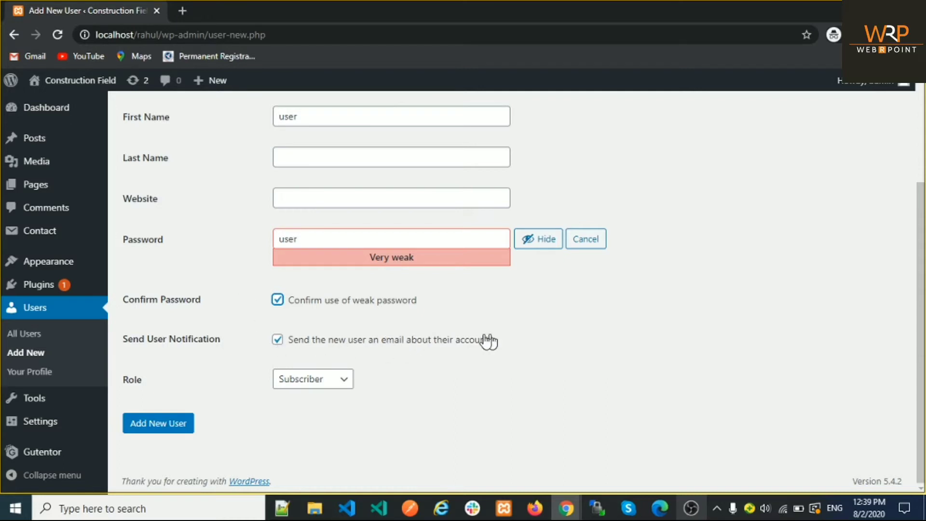
scroll(367, 352, "up", 3)
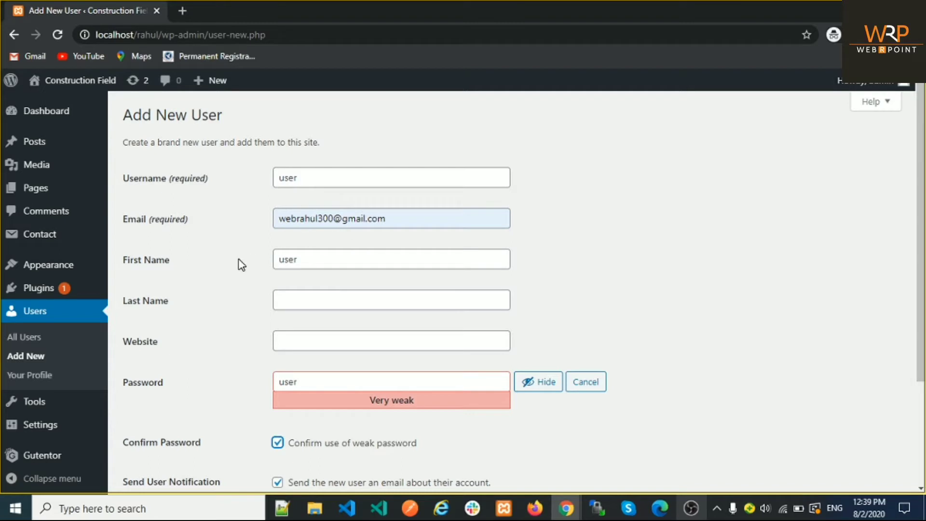
scroll(238, 260, "down", 3)
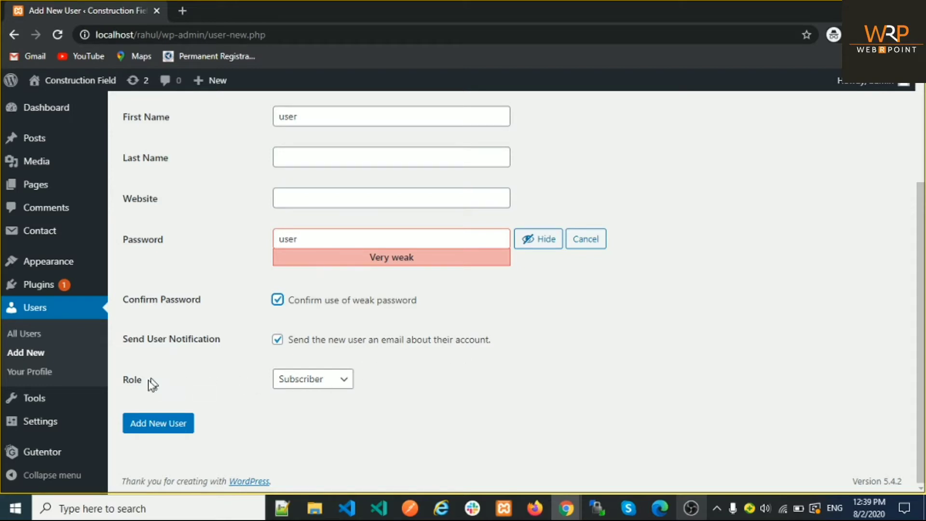
left_click(295, 388)
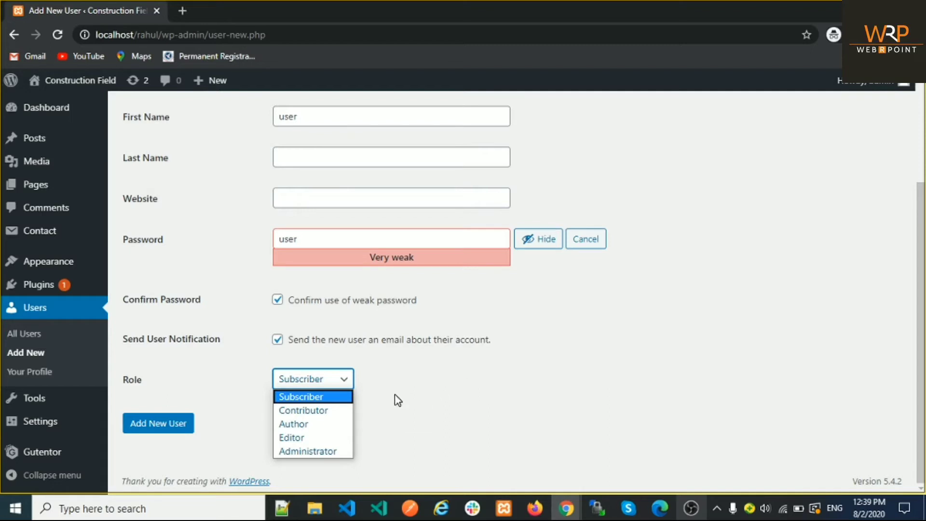
left_click(314, 401)
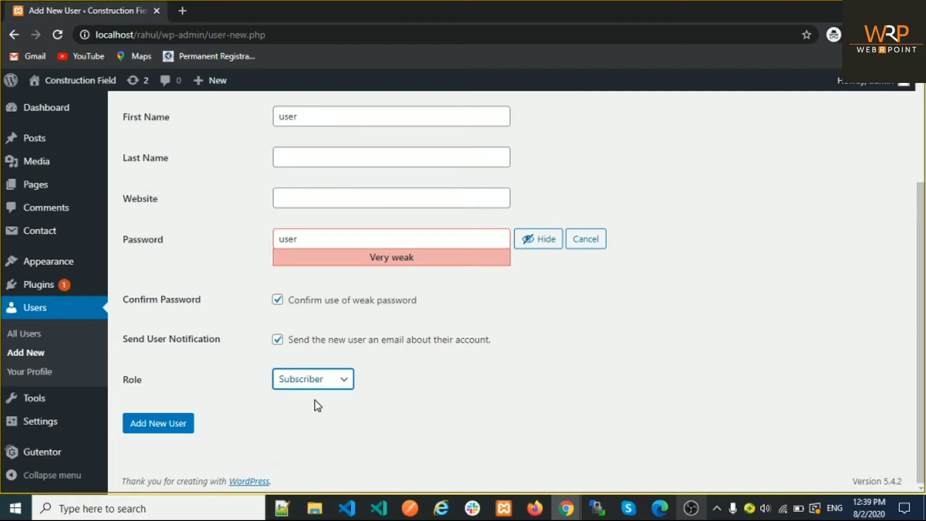
left_click(172, 428)
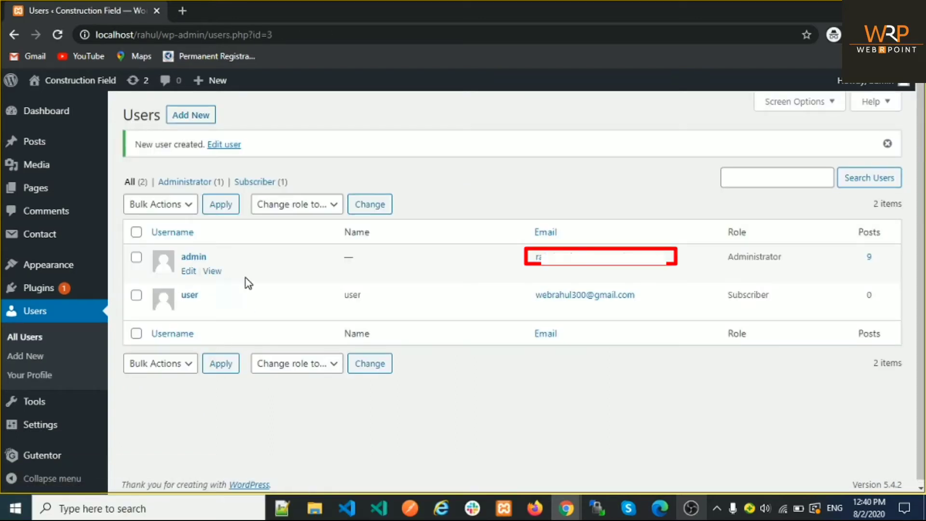
Step: Log out of admin and log back in as 'user' with its password
mouse_move(865, 80)
left_click(826, 147)
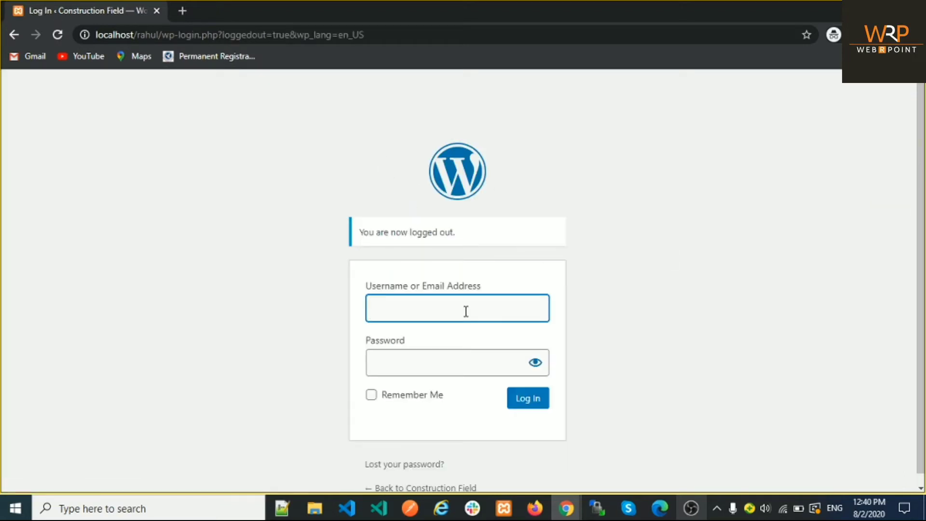
key("Tab")
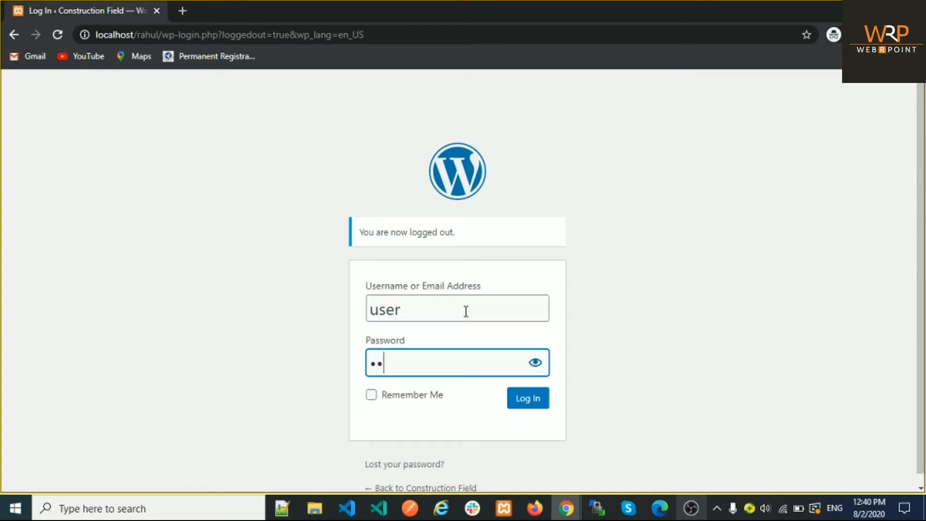
left_click(533, 404)
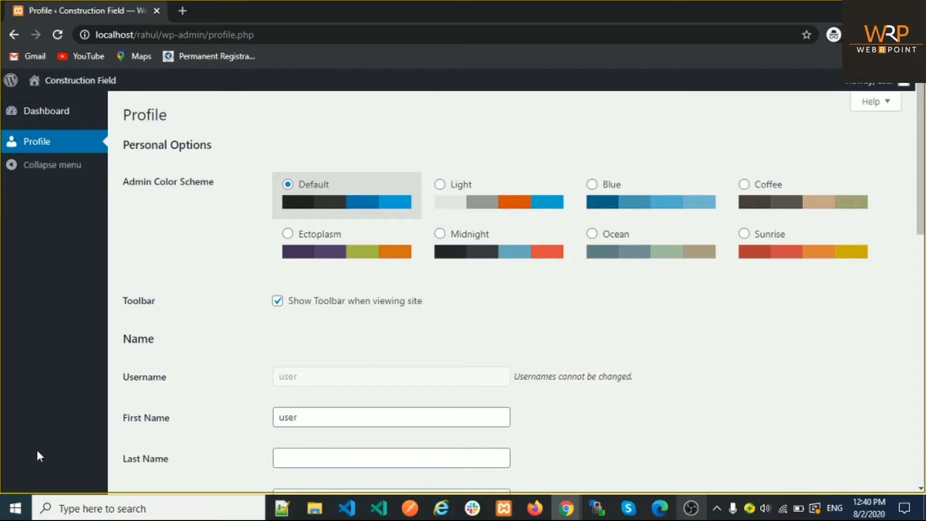
Step: Review the Subscriber's Profile page, then log out of the 'user' account
mouse_move(886, 91)
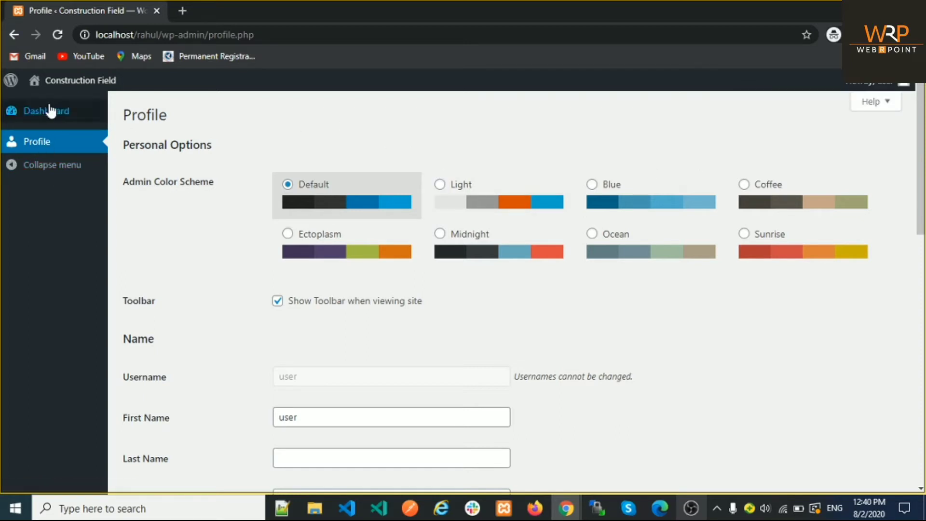
scroll(217, 241, "down", 4)
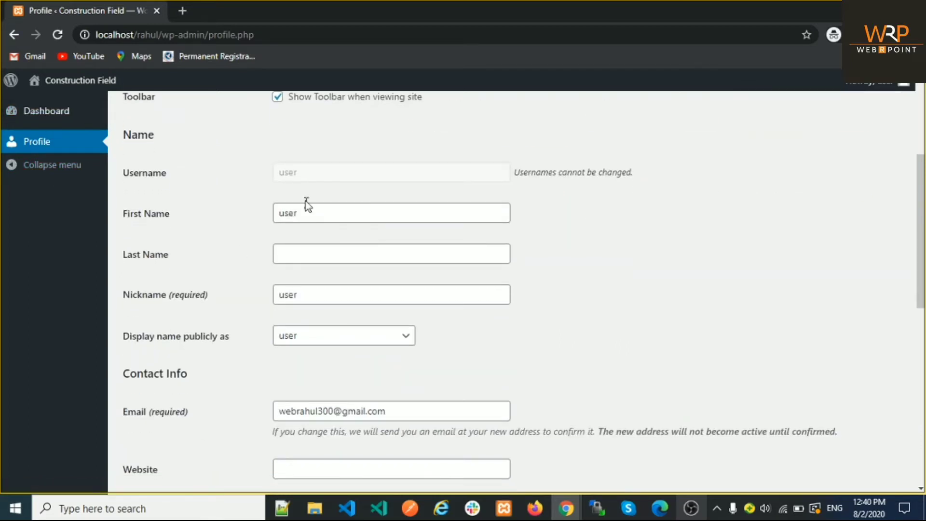
scroll(219, 295, "down", 5)
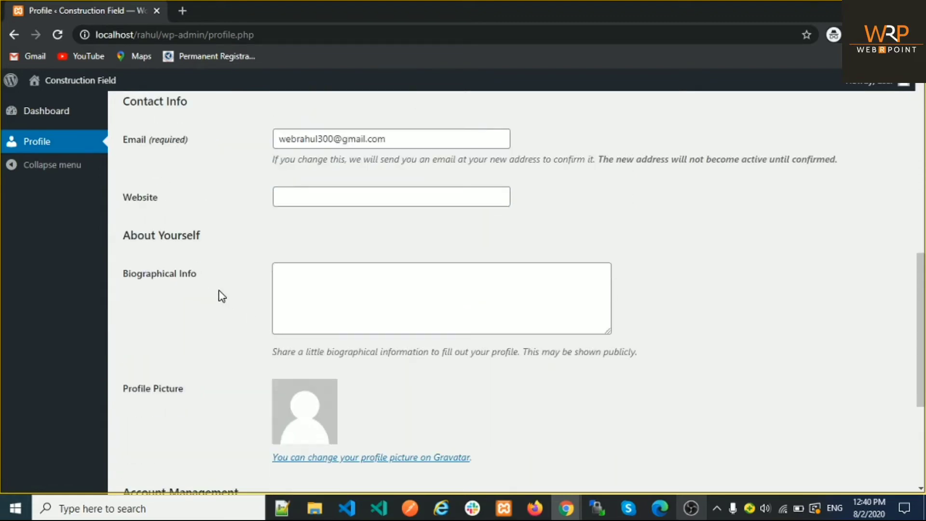
scroll(220, 296, "up", 6)
scroll(221, 295, "up", 3)
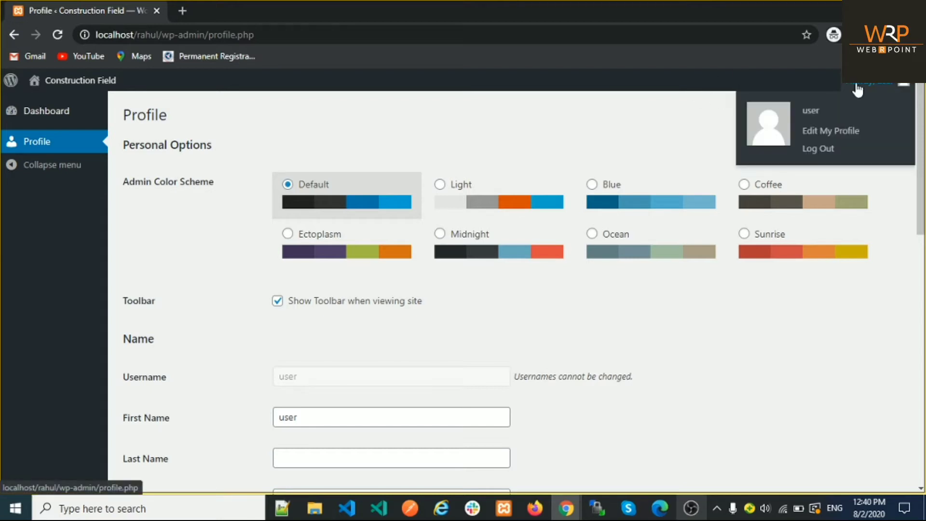
left_click(832, 149)
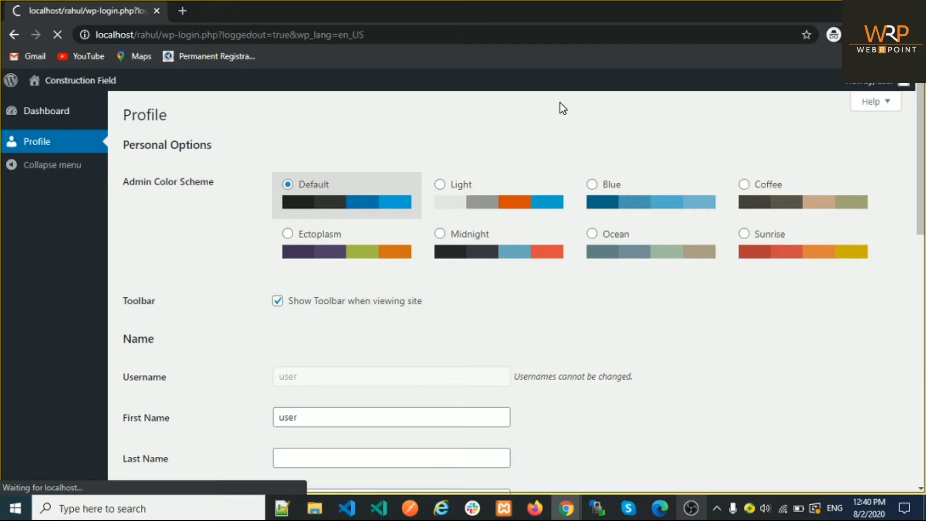
Step: Log in with the admin username and password
type("admin")
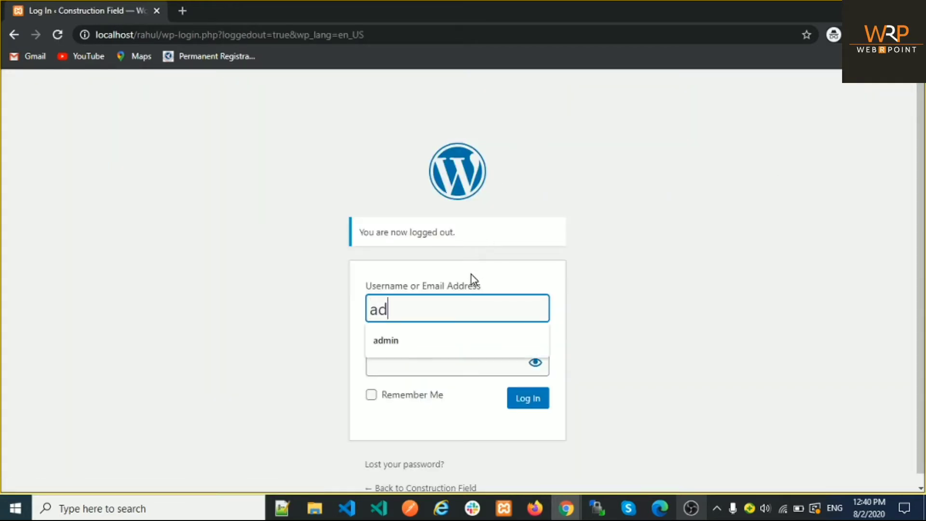
key("Tab")
type("••••••")
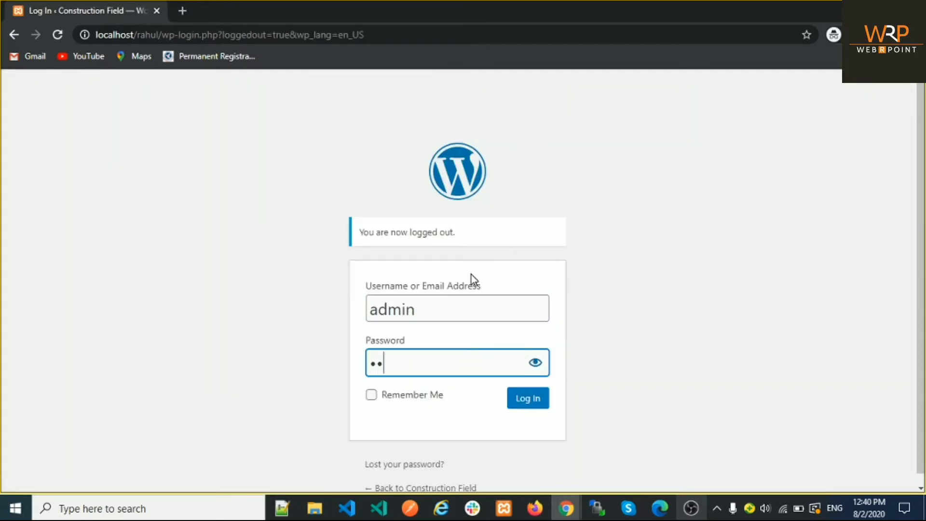
type("••••••")
left_click(520, 404)
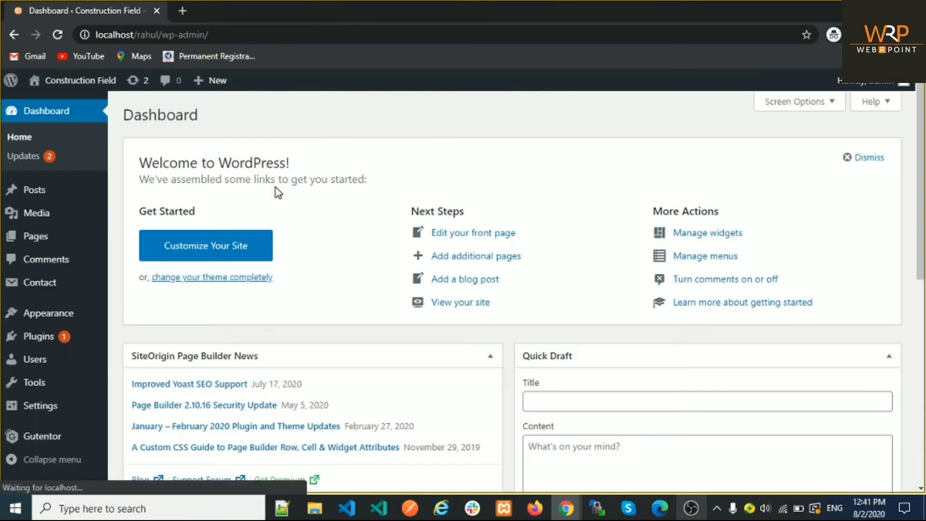
Step: Open All Users and go to the edit page for 'user'
scroll(276, 185, "down", 3)
mouse_move(94, 365)
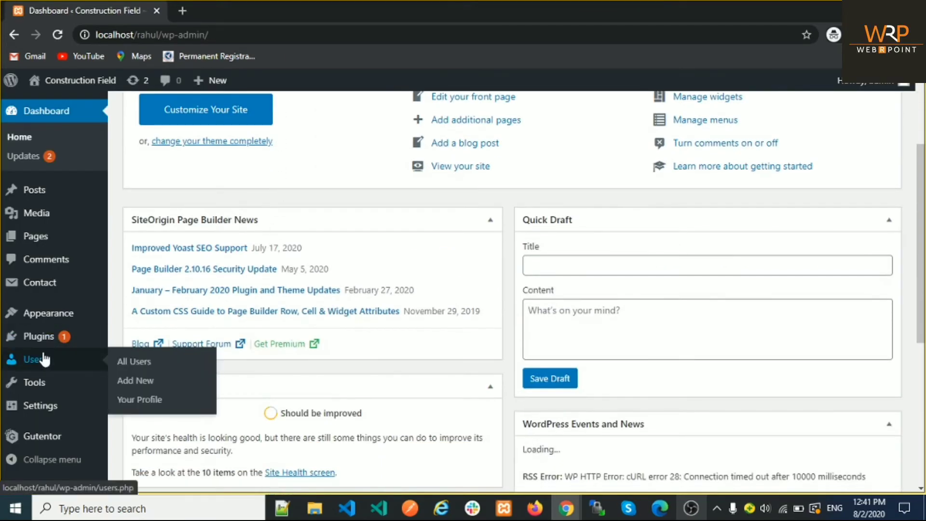
left_click(144, 366)
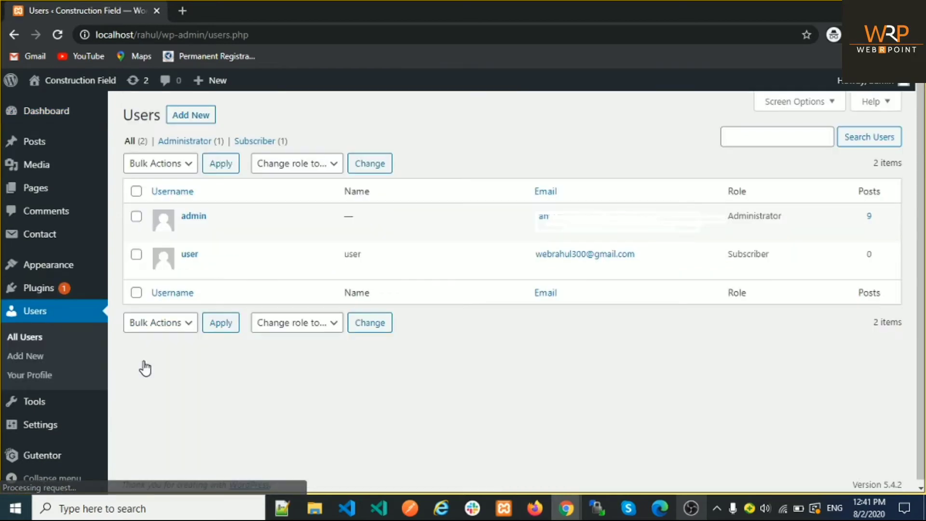
left_click(188, 268)
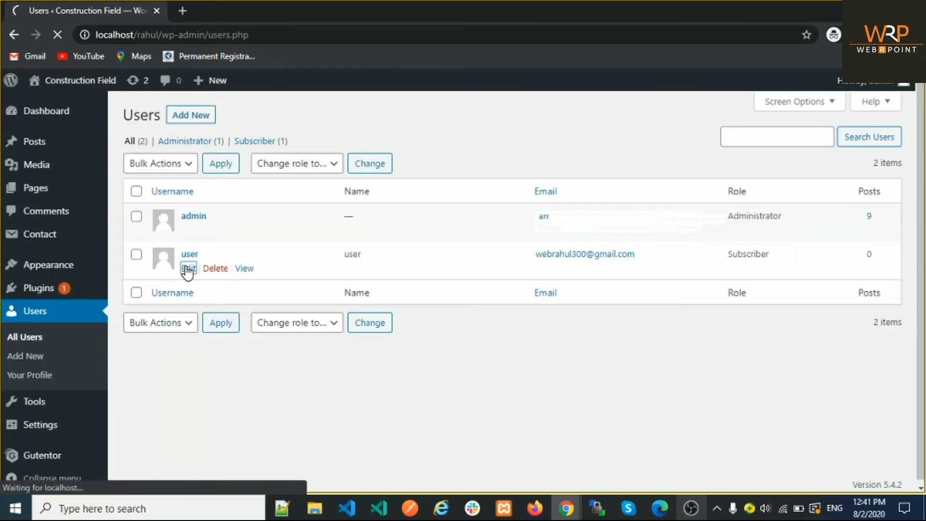
Step: Change 'user' role to Administrator, update the user, and log out of admin
scroll(187, 272, "down", 10)
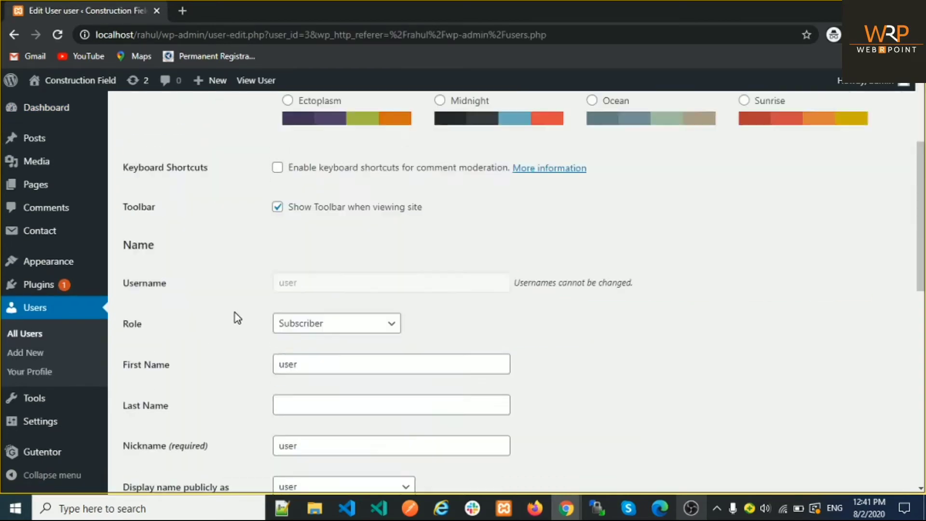
scroll(254, 296, "up", 3)
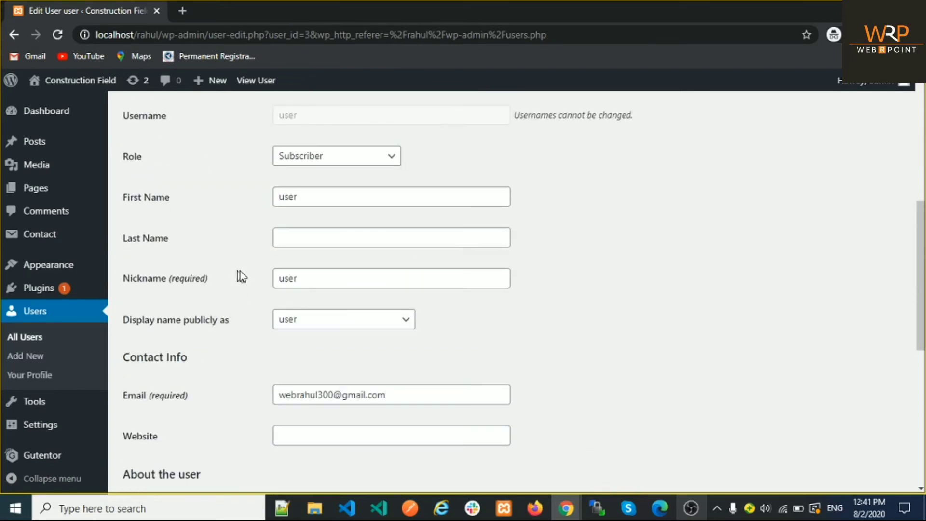
left_click(285, 162)
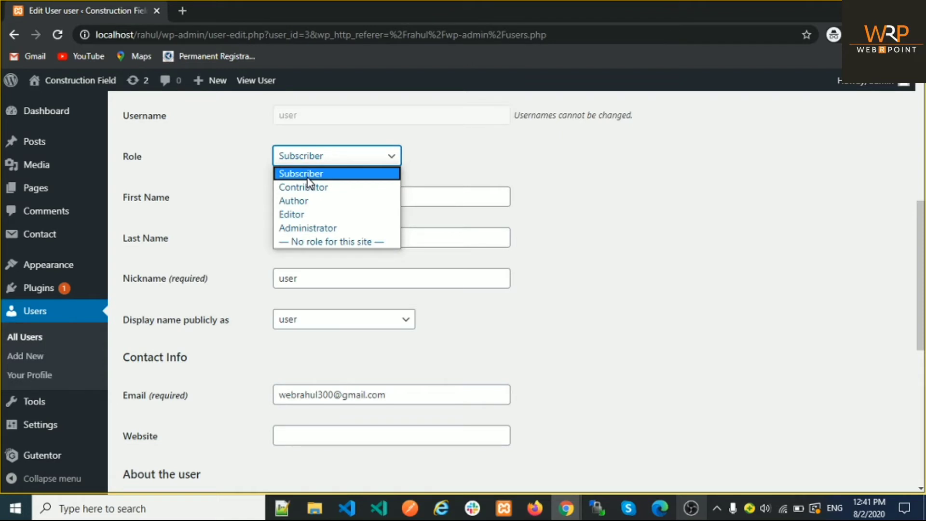
left_click(316, 231)
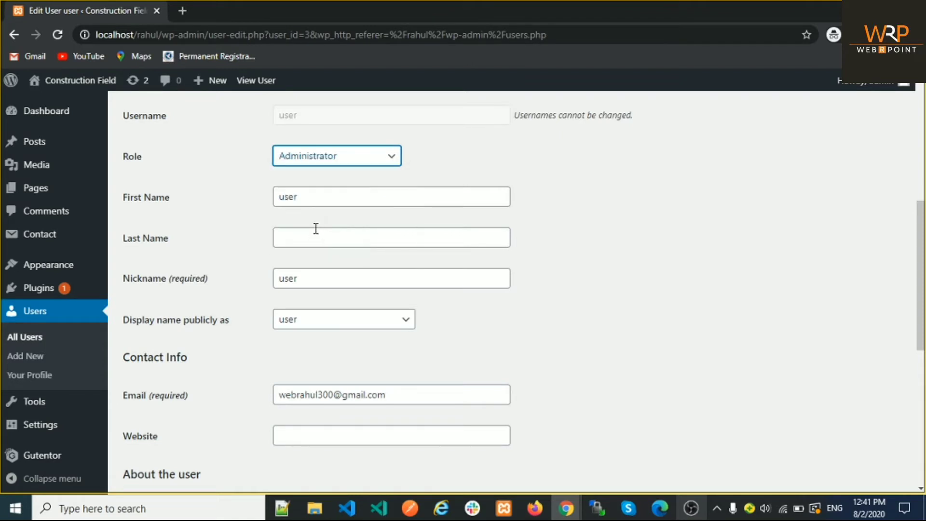
scroll(667, 240, "down", 7)
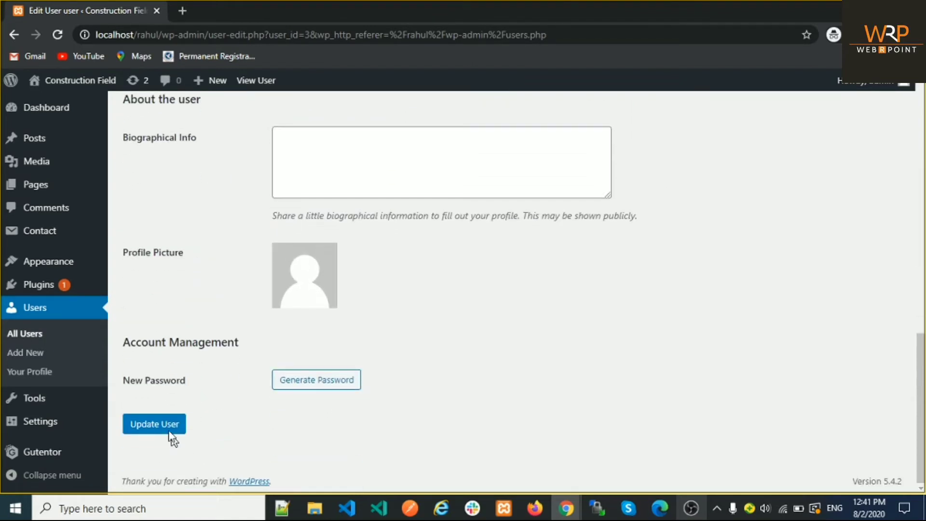
left_click(167, 429)
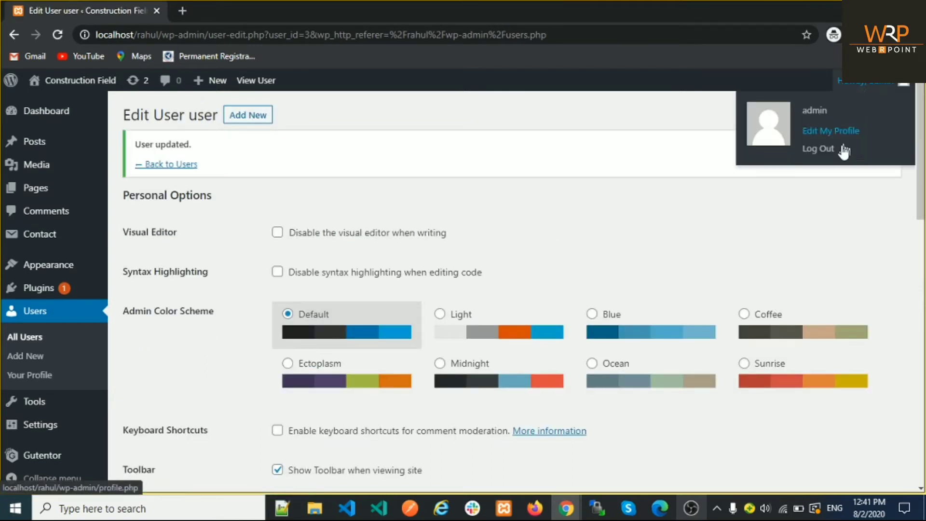
left_click(827, 151)
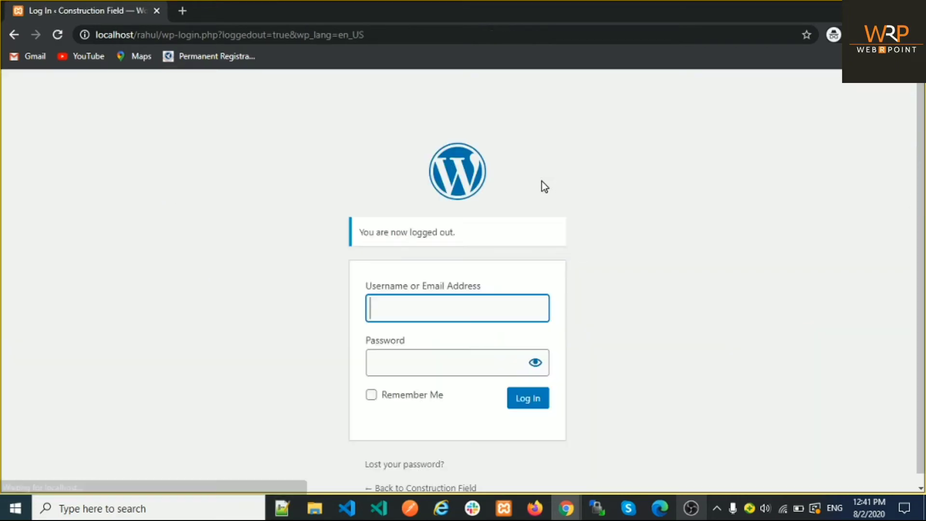
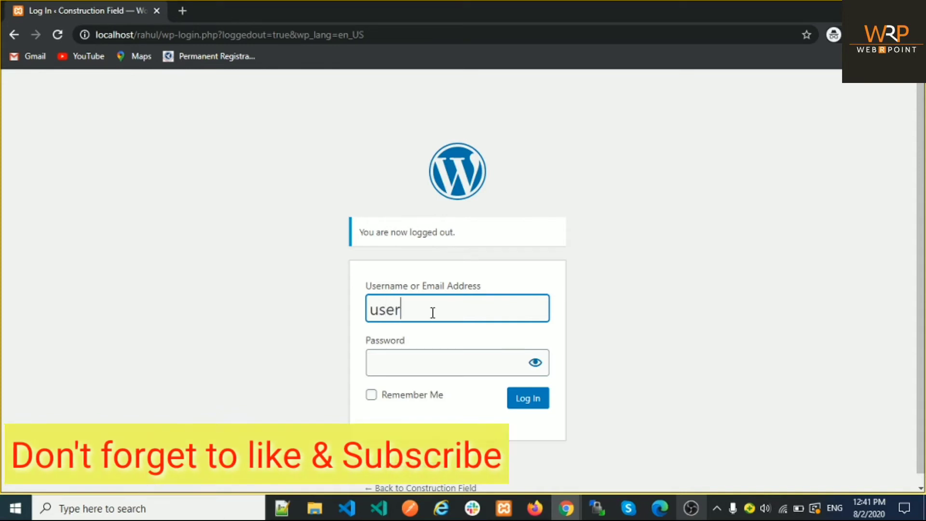
Step: Log in with username 'user' and its password
key("Tab")
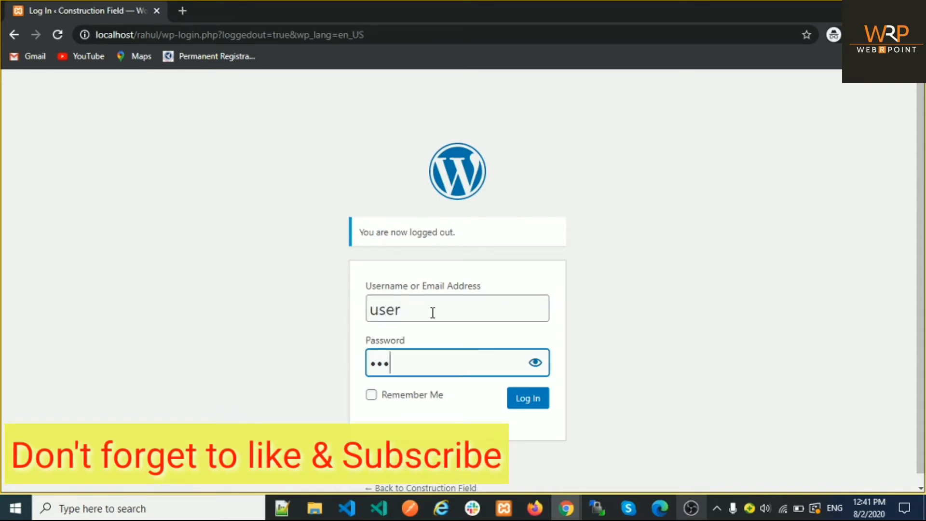
left_click(528, 400)
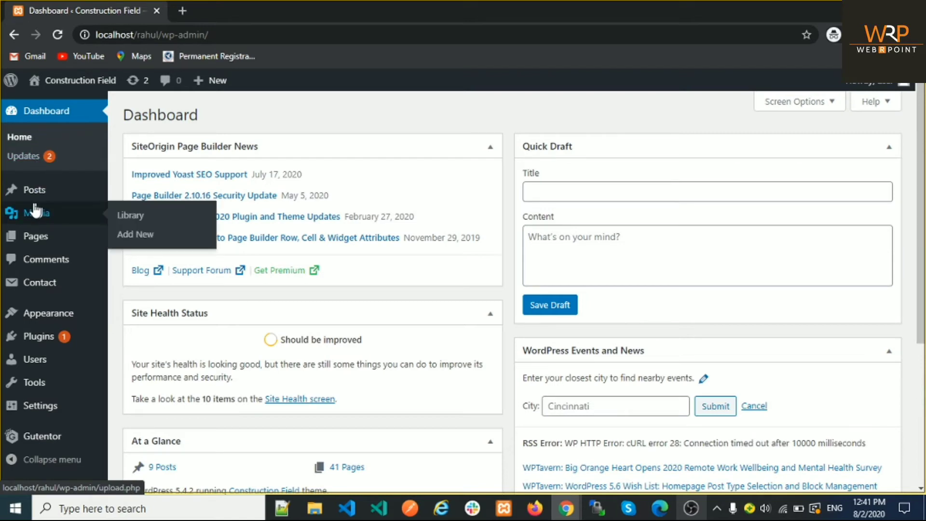
Step: Check the full admin menu (Media, Pages, Plugins, Appearance), then open All Users
scroll(35, 210, "down", 4)
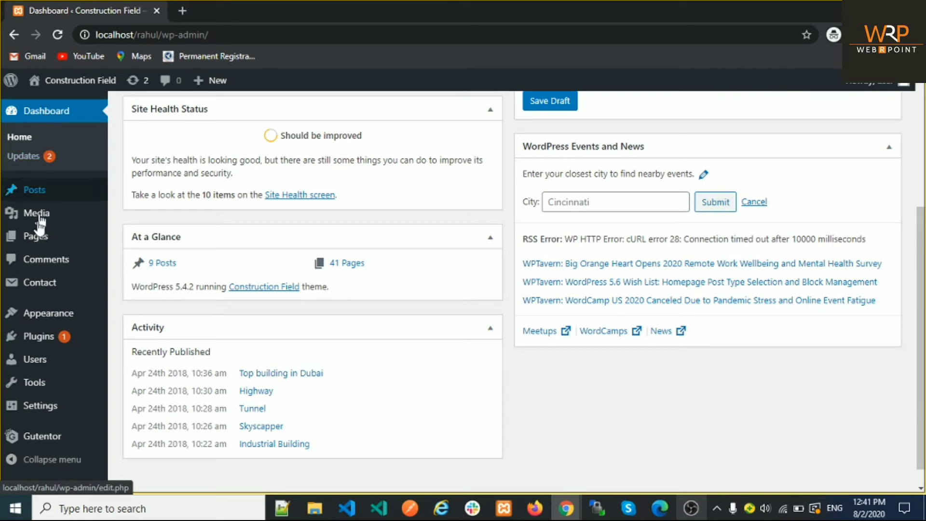
mouse_move(30, 236)
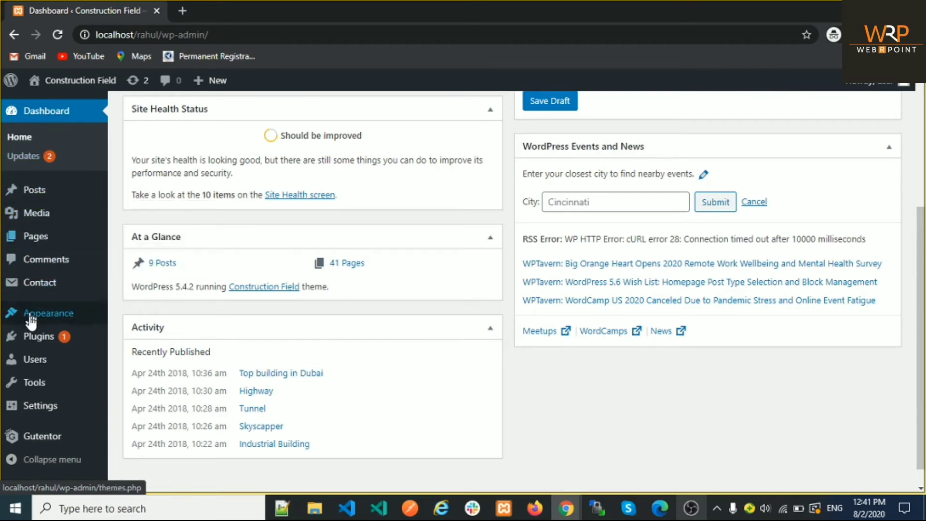
mouse_move(31, 343)
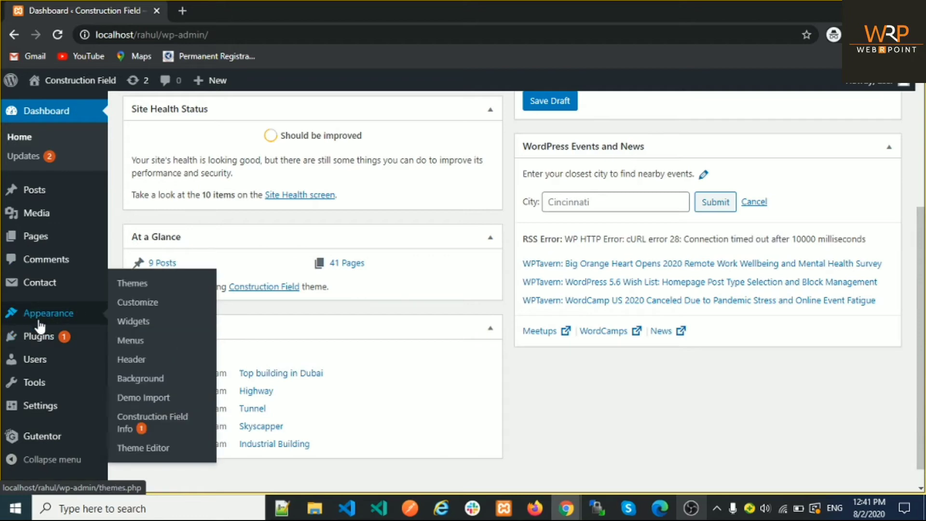
mouse_move(40, 366)
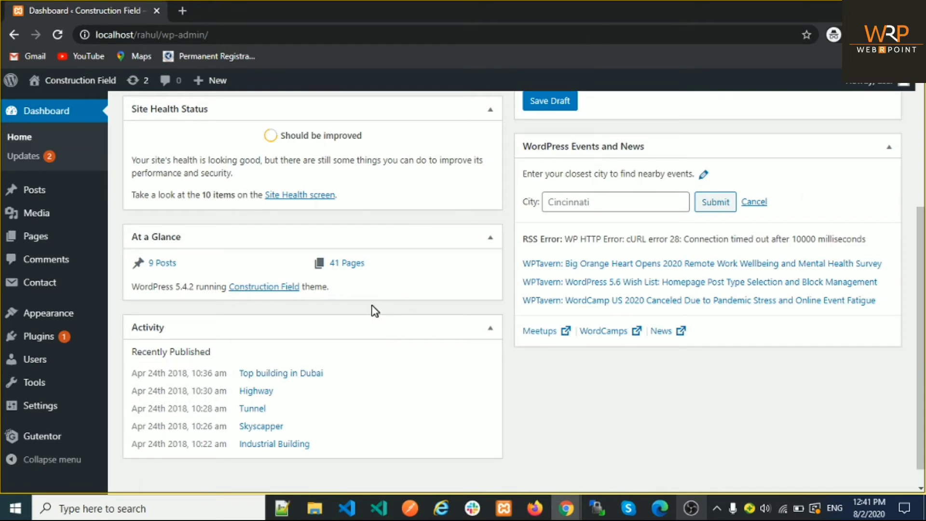
mouse_move(77, 369)
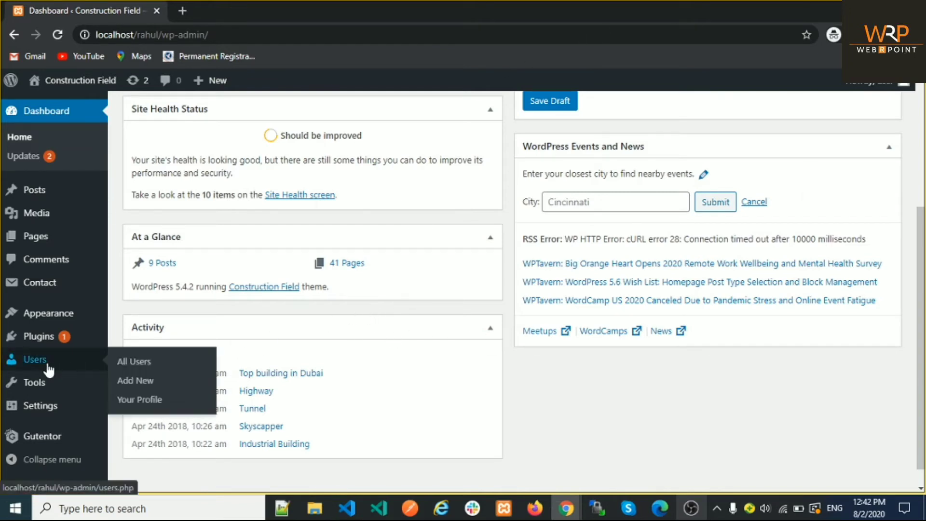
left_click(139, 367)
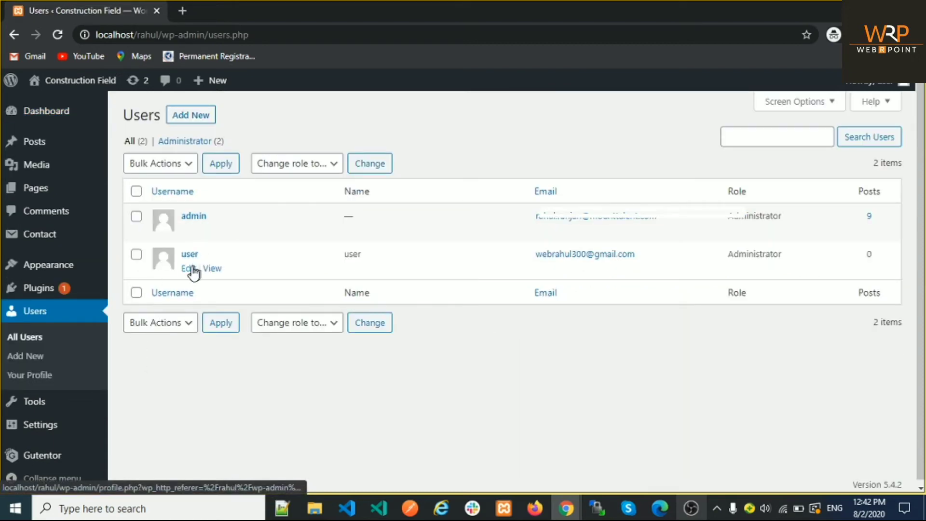
Step: Open and review the 'user' profile page, then log out to the login page
left_click(191, 269)
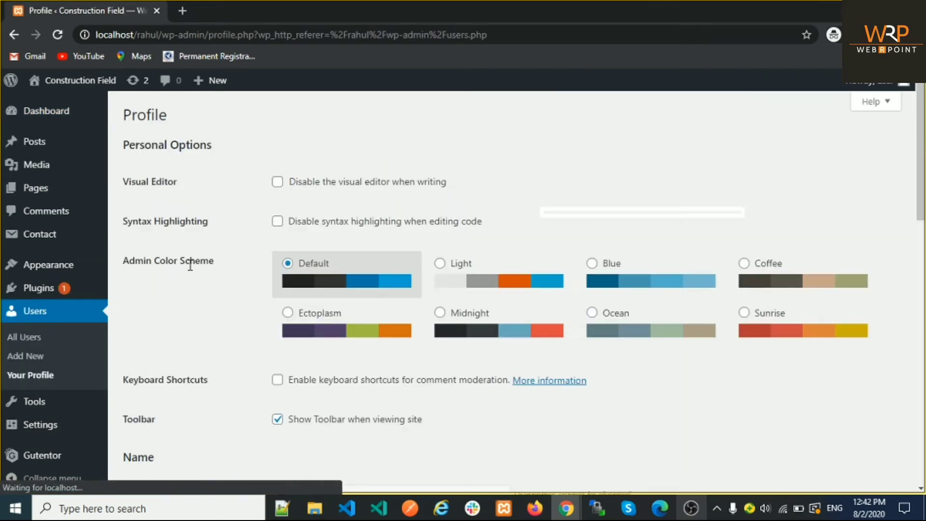
scroll(244, 235, "down", 6)
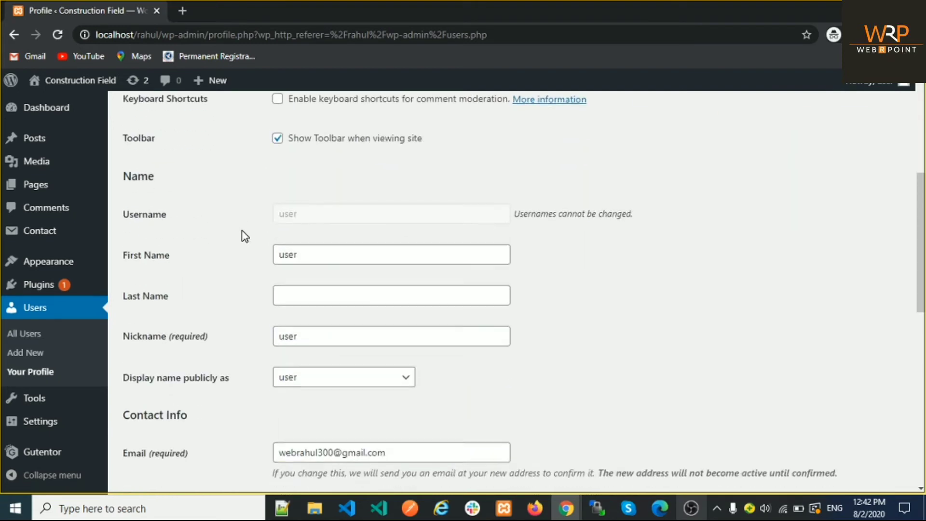
scroll(245, 236, "down", 1)
scroll(245, 236, "up", 7)
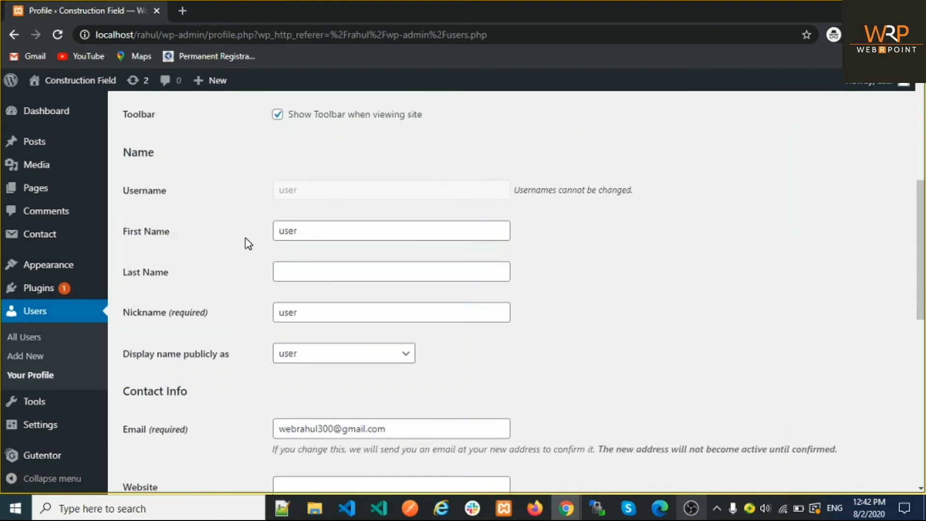
scroll(246, 243, "down", 12)
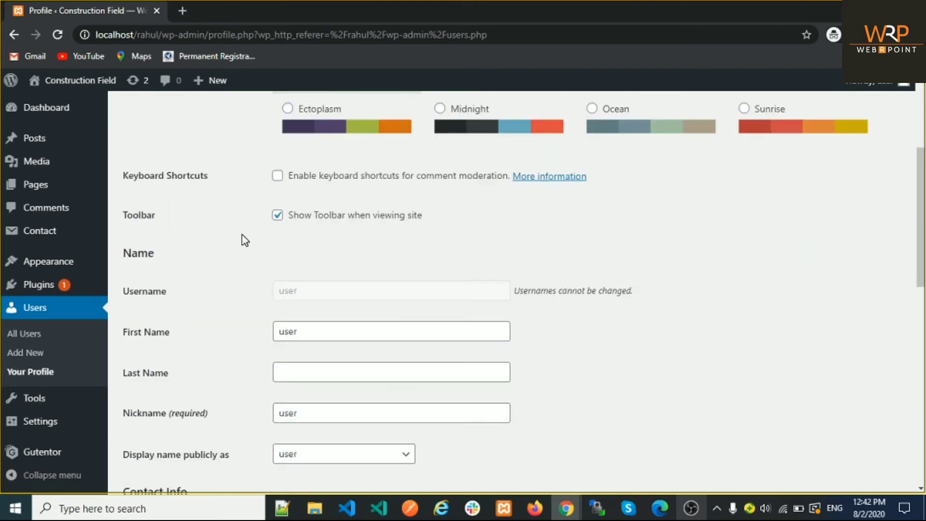
scroll(241, 231, "down", 6)
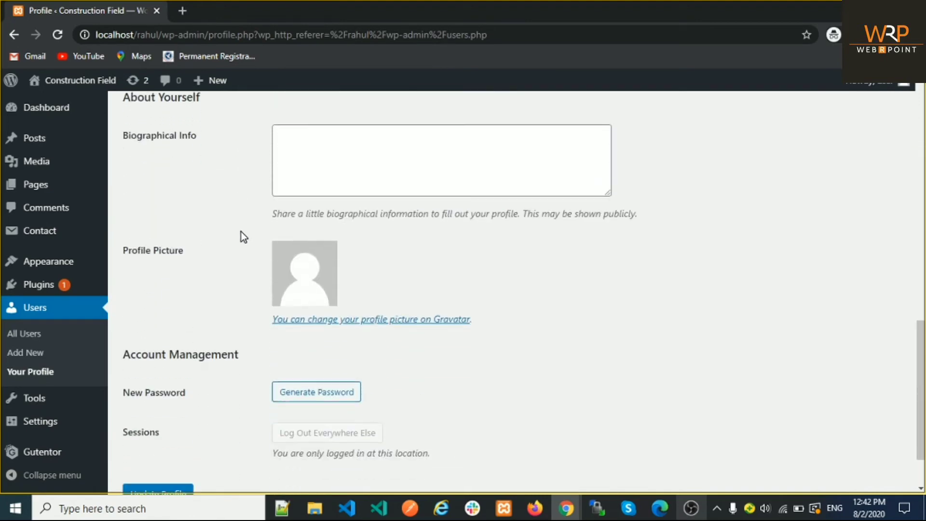
scroll(241, 231, "up", 7)
scroll(243, 243, "up", 2)
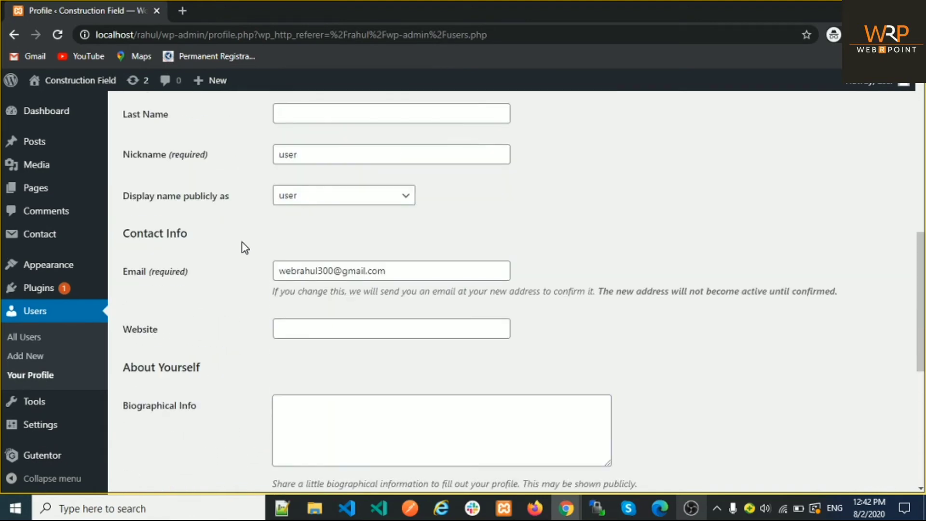
scroll(243, 248, "up", 6)
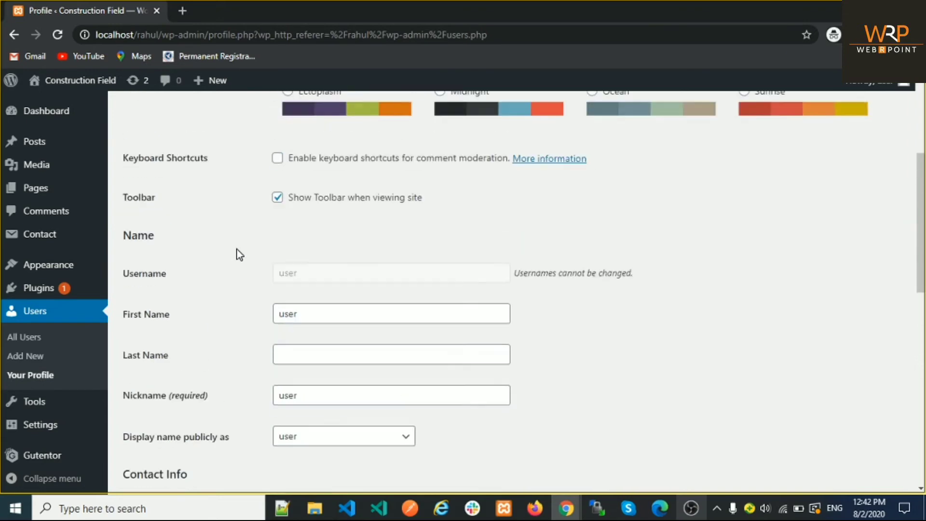
scroll(236, 250, "up", 4)
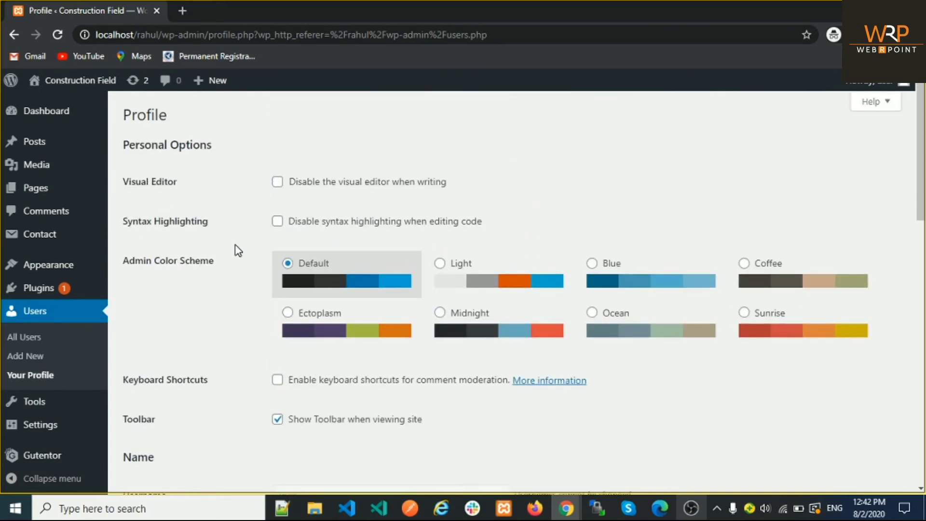
scroll(235, 246, "down", 6)
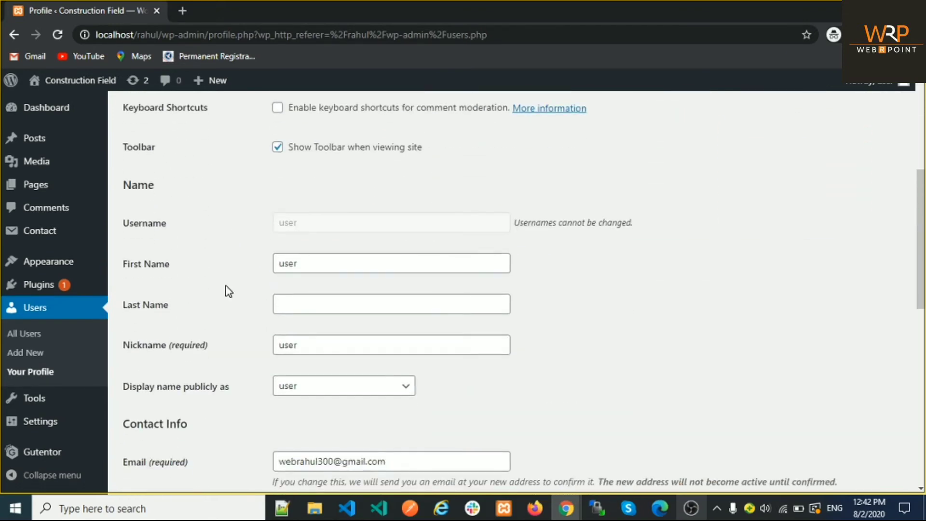
scroll(226, 287, "down", 6)
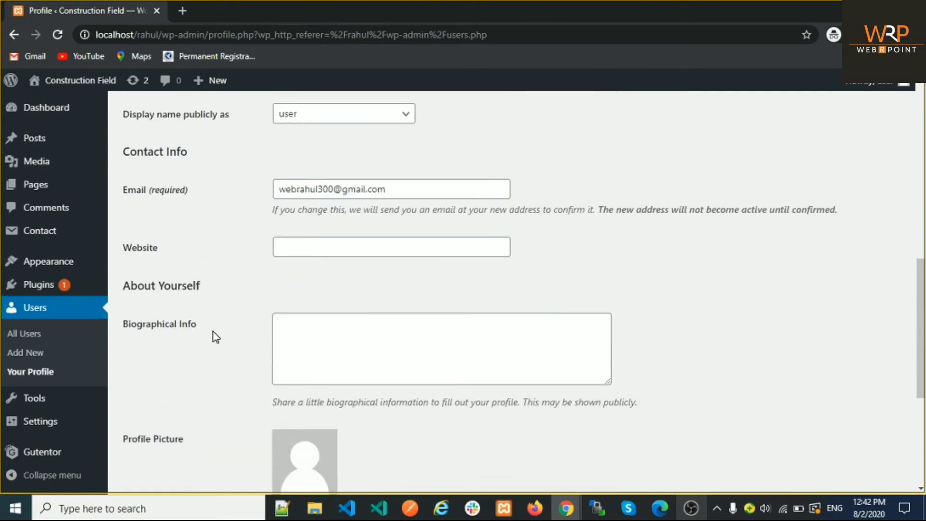
scroll(216, 337, "down", 5)
scroll(217, 333, "up", 8)
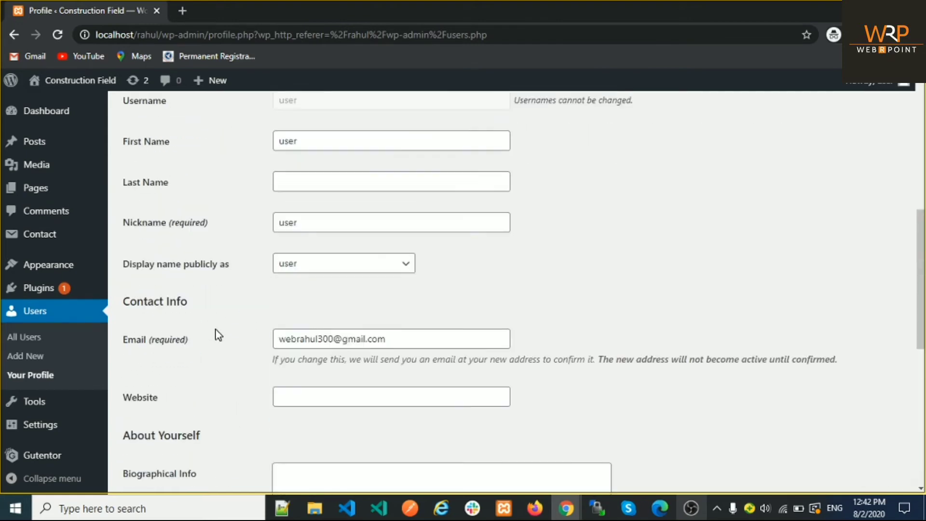
scroll(216, 331, "up", 8)
mouse_move(873, 81)
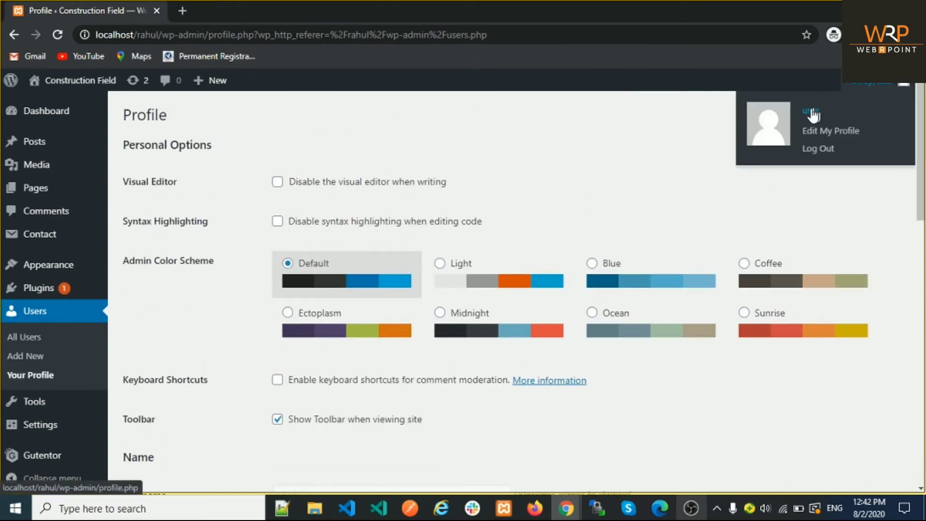
left_click(818, 147)
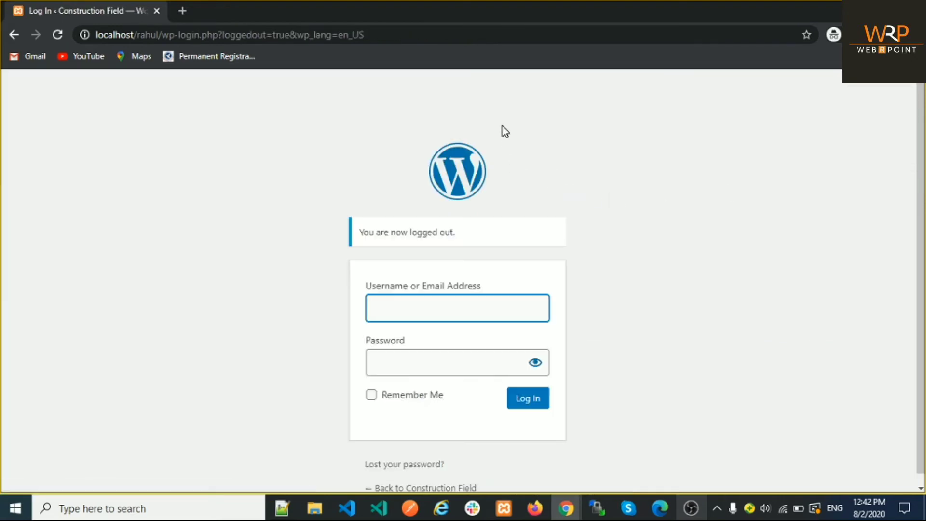
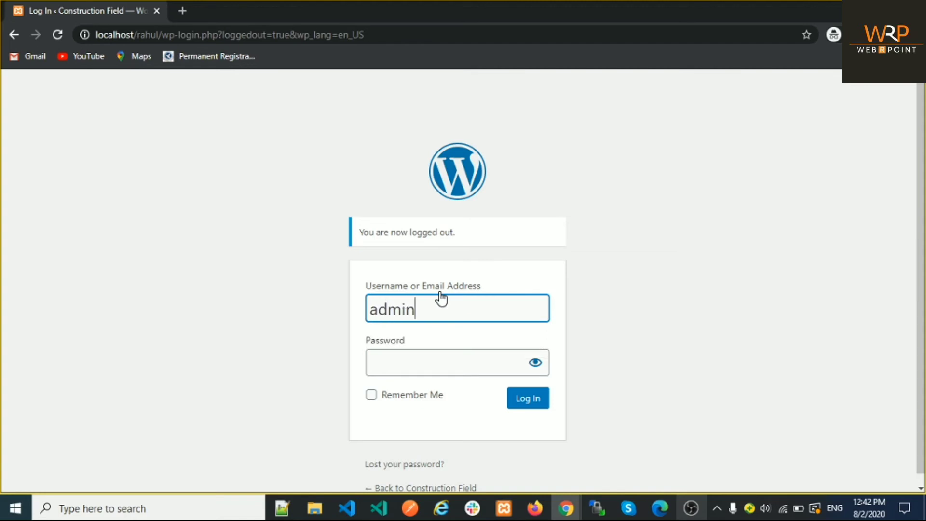
Step: Log in to WordPress as admin with the admin password
key("Tab")
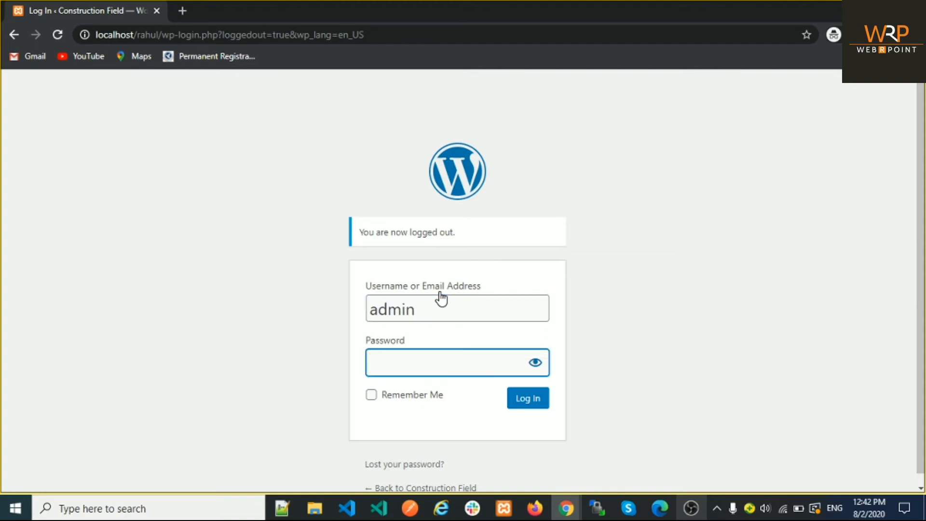
left_click(542, 397)
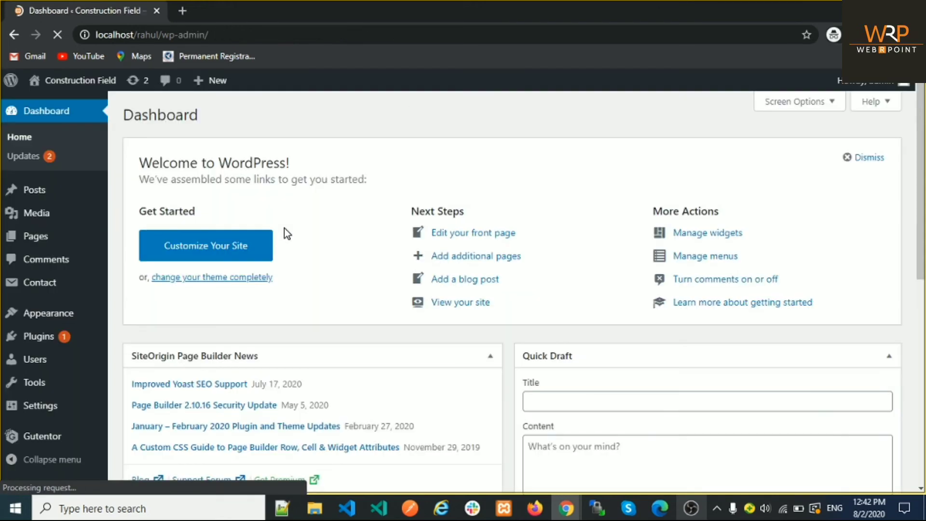
Step: Open Users > All Users to list the admin and user accounts
scroll(99, 342, "down", 1)
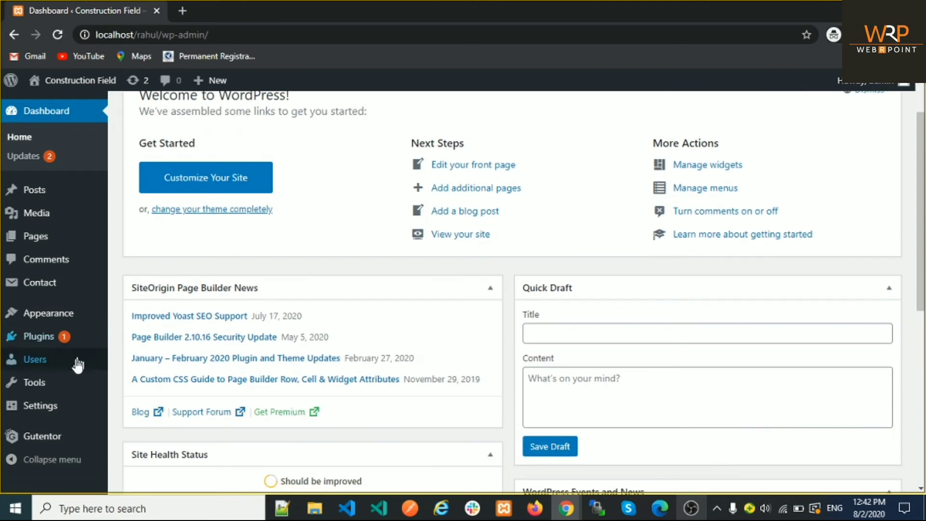
mouse_move(78, 381)
mouse_move(103, 370)
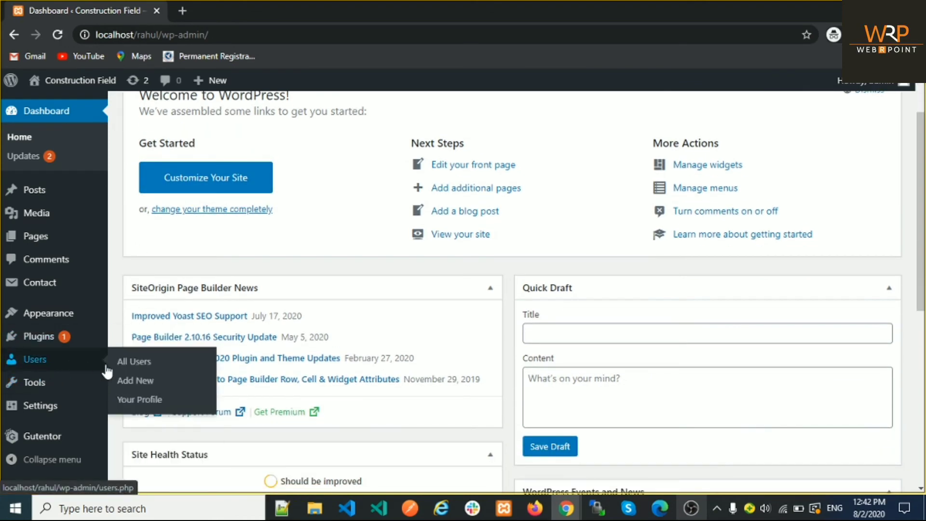
left_click(136, 371)
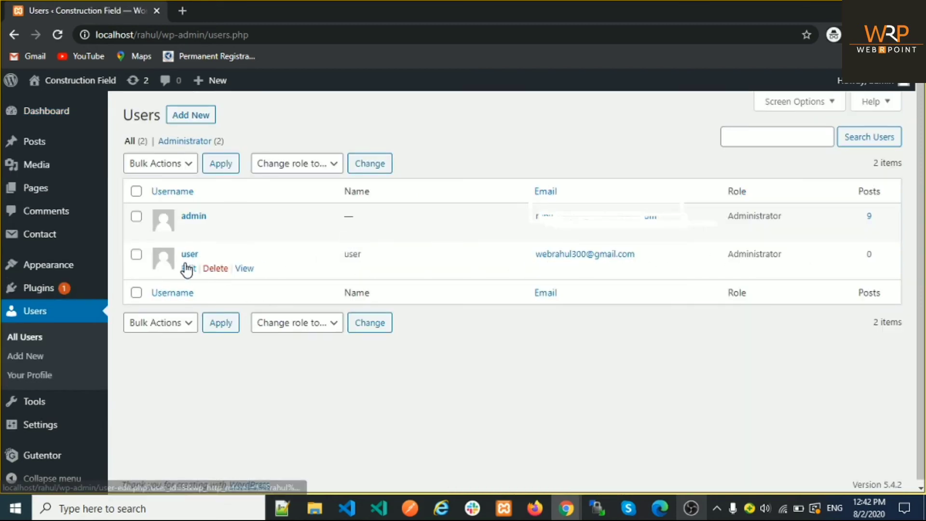
Step: Change 'user' from Administrator to Author, save the change, and log admin out
left_click(188, 268)
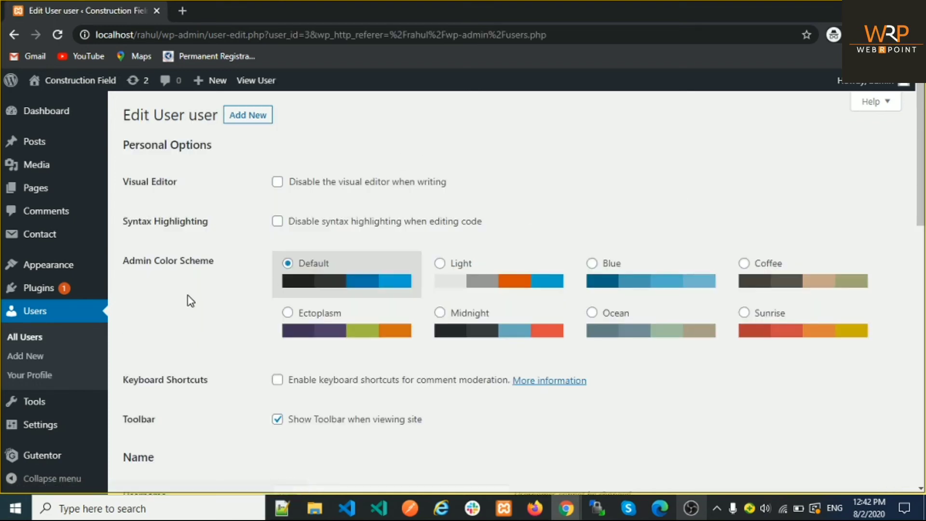
scroll(203, 289, "down", 5)
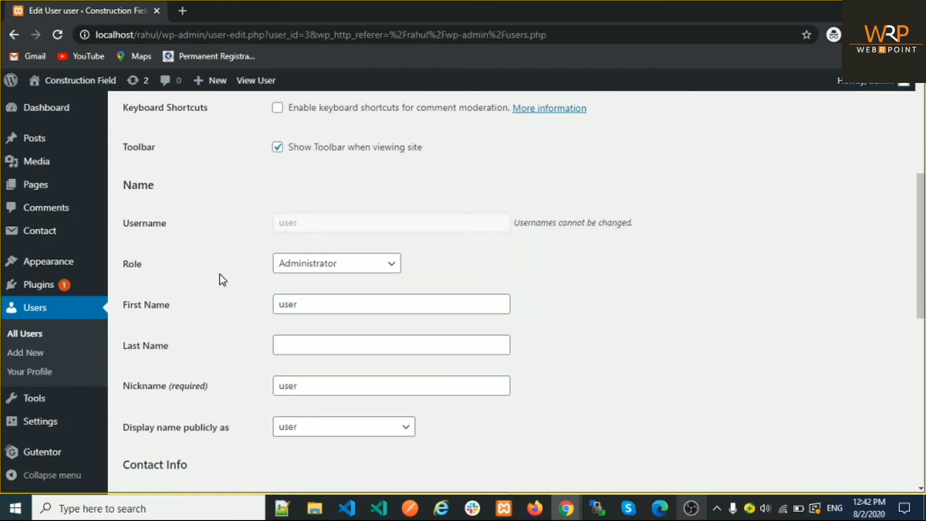
left_click(316, 269)
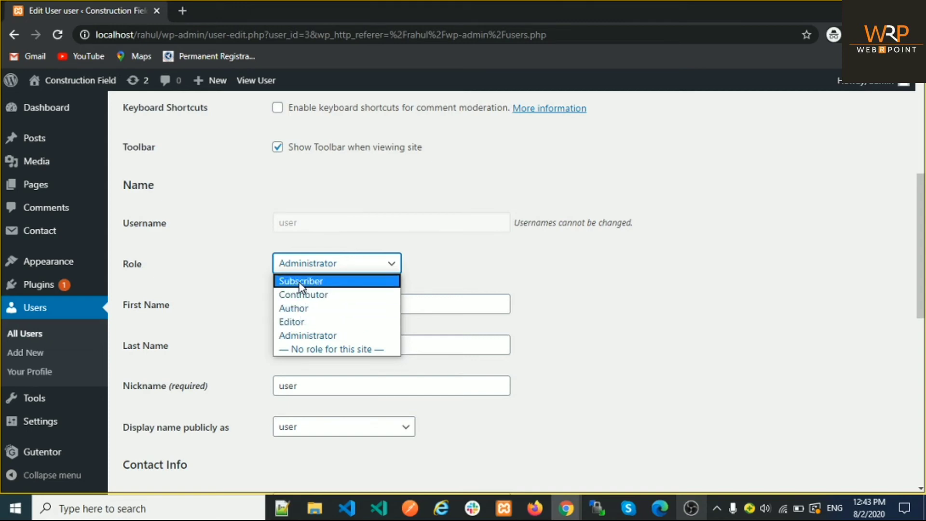
left_click(296, 307)
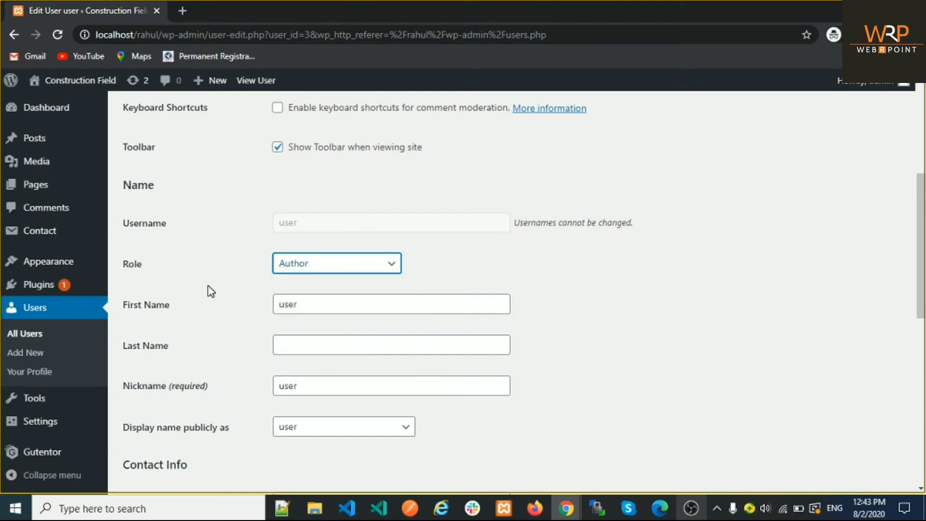
scroll(212, 311, "down", 10)
left_click(146, 427)
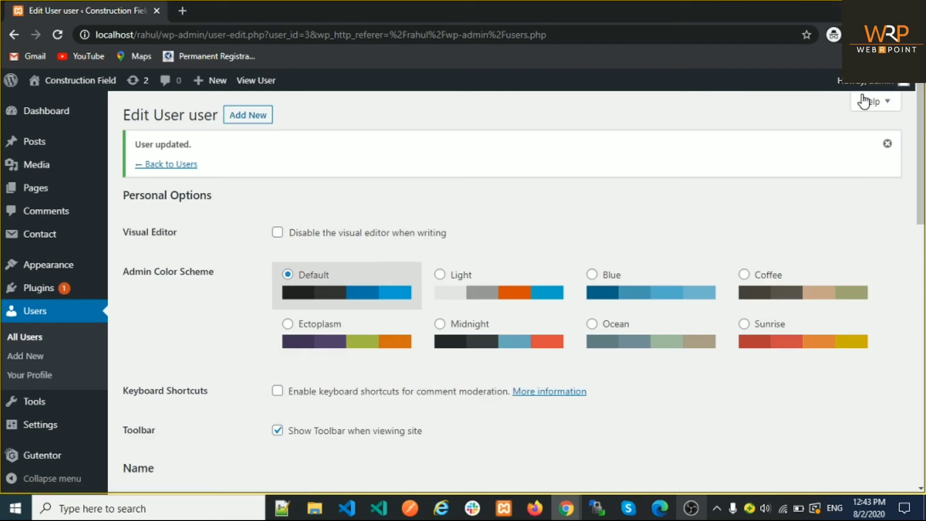
mouse_move(868, 80)
left_click(820, 148)
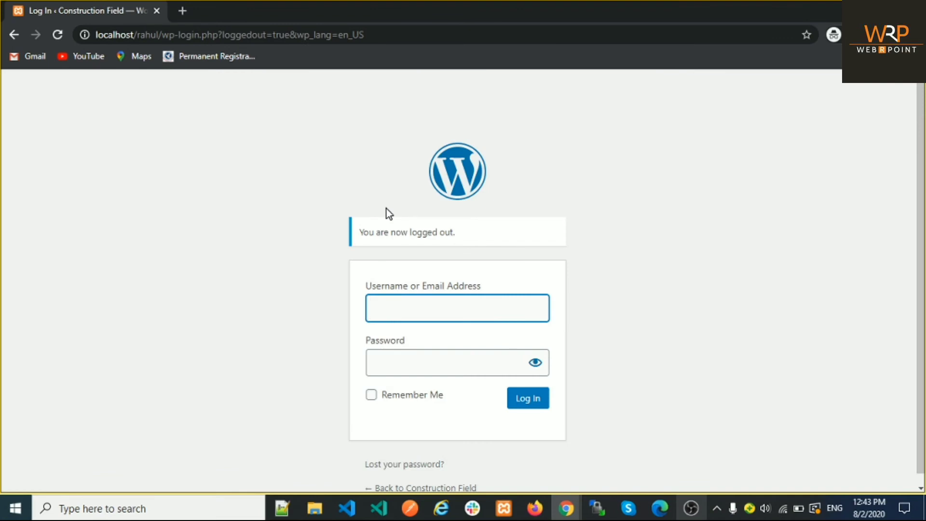
Step: Log in as 'user' with its password to reach the reduced Author dashboard
type("user")
key("Tab")
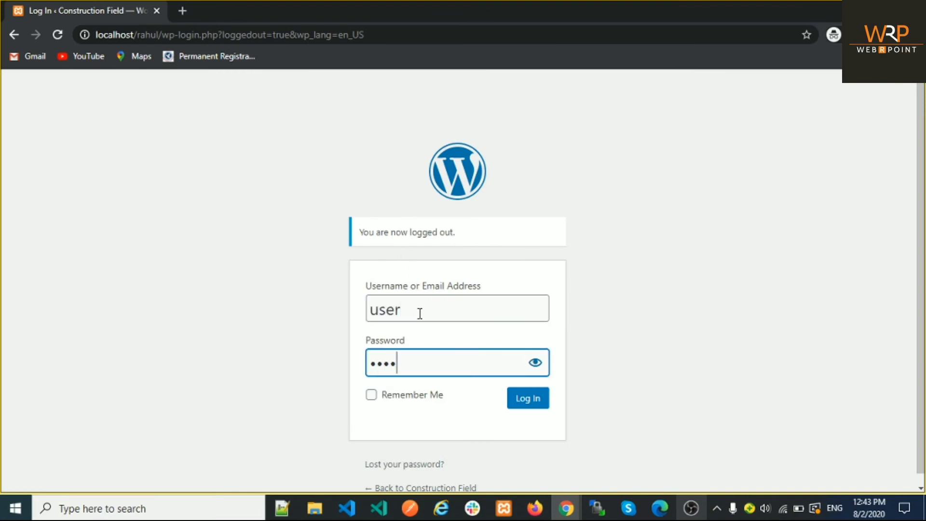
left_click(521, 399)
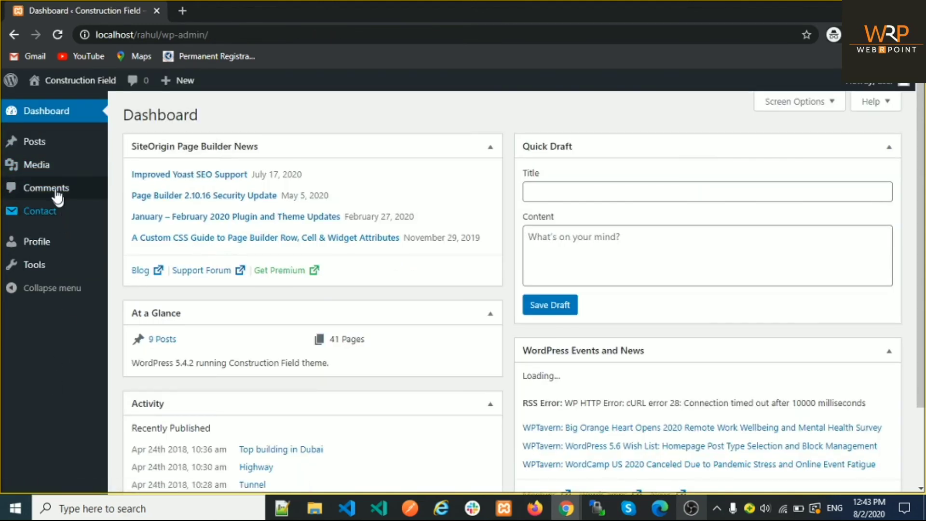
Step: View the 9 published posts under Posts > All Posts as the Author, then log out
mouse_move(43, 159)
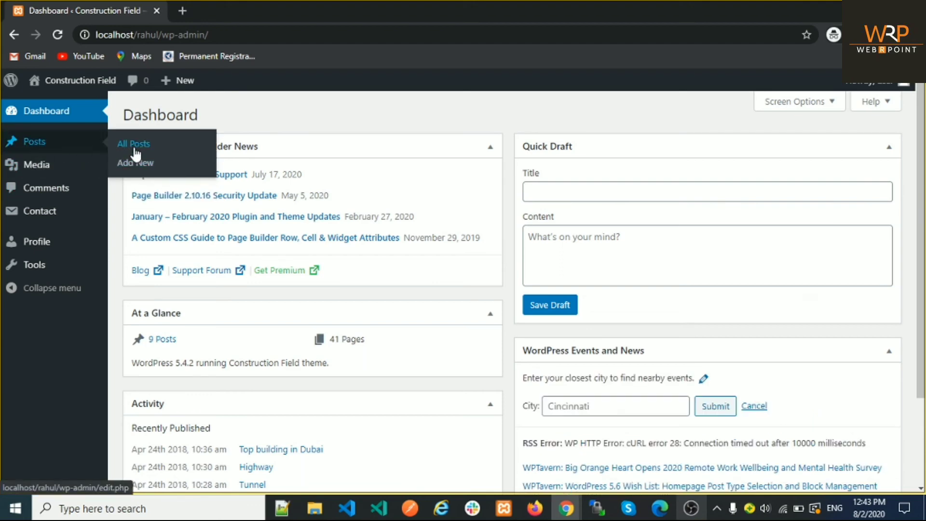
left_click(134, 150)
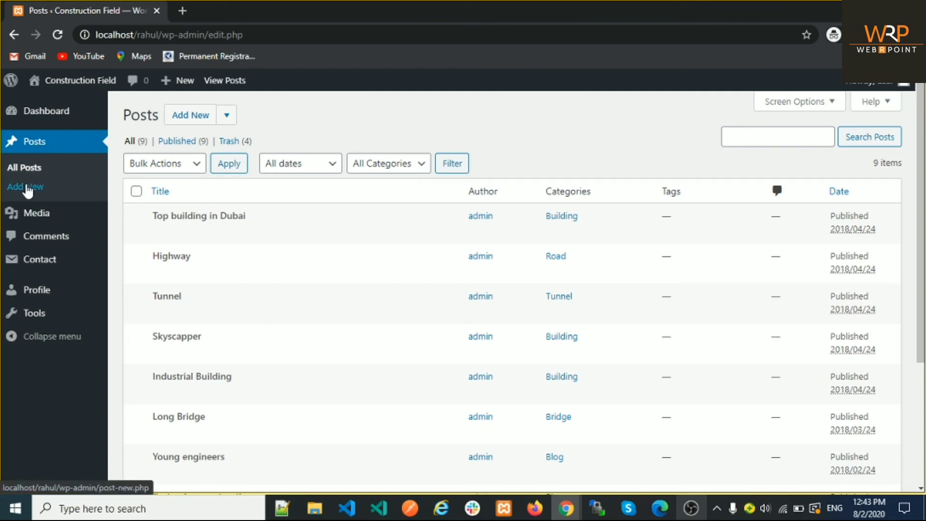
mouse_move(33, 217)
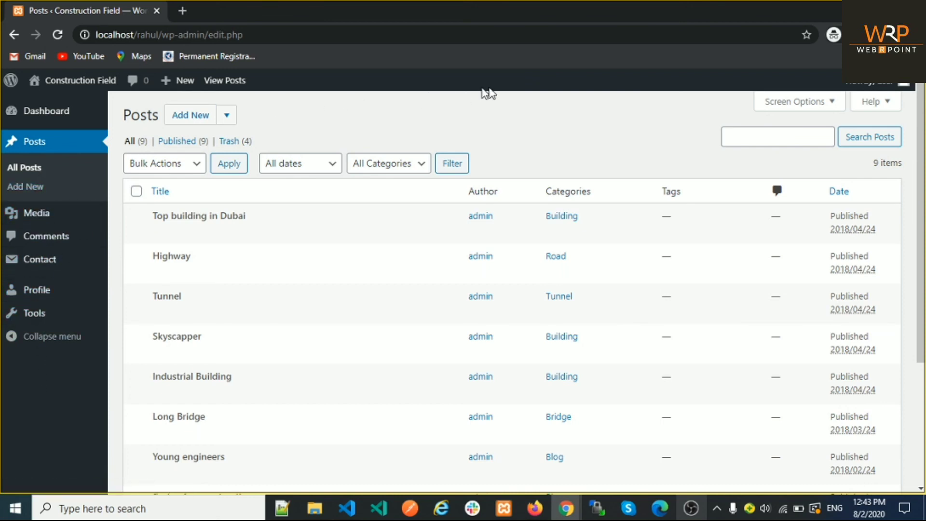
mouse_move(887, 93)
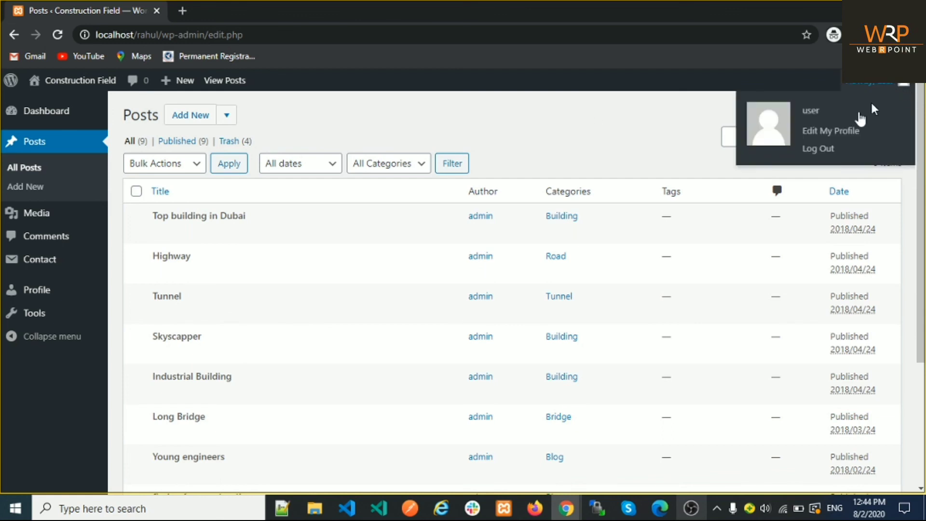
left_click(821, 149)
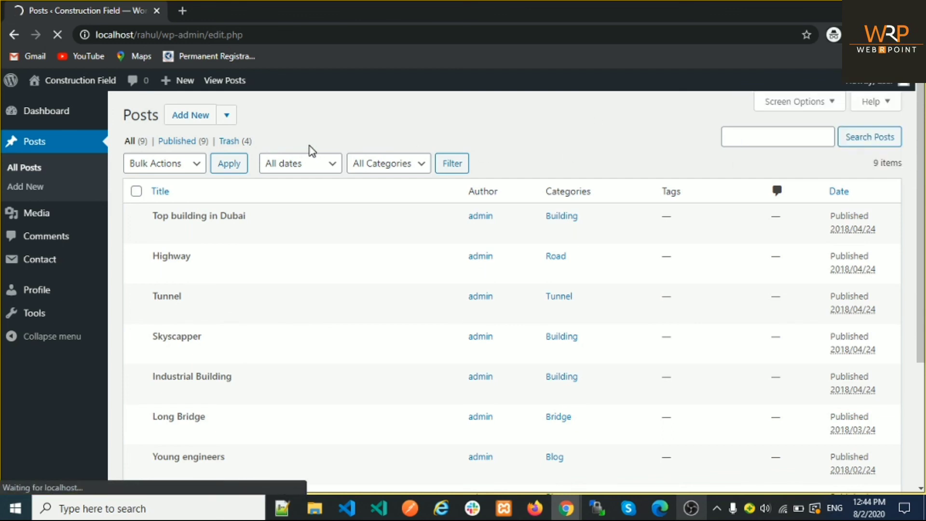